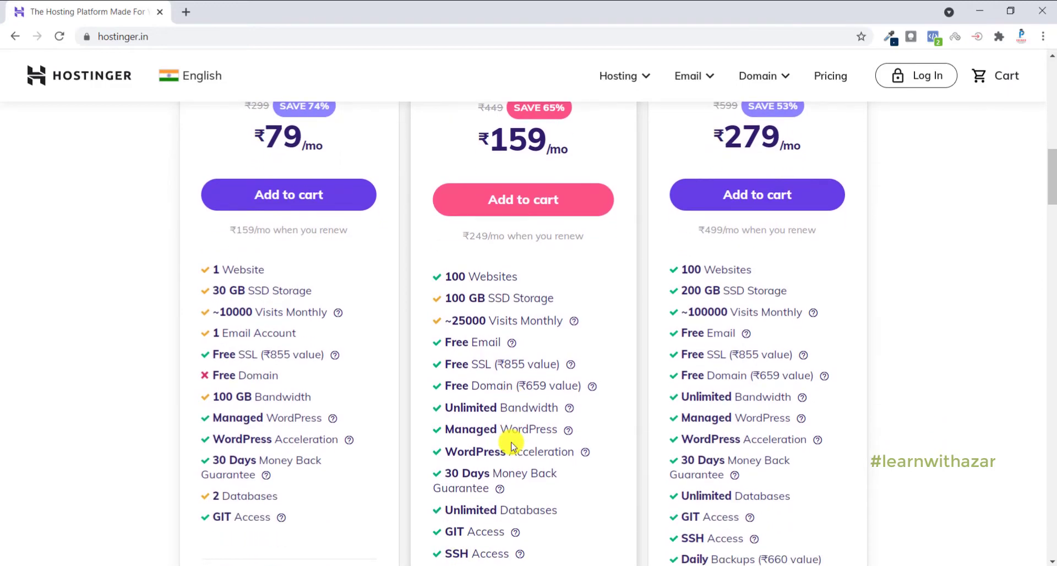
Step: Scroll to the pricing table comparing the ₹79, ₹159 and ₹279 monthly hosting plans
{"action": "scroll", "coordinate": [512, 444], "scroll_direction": "down", "scroll_amount": 2}
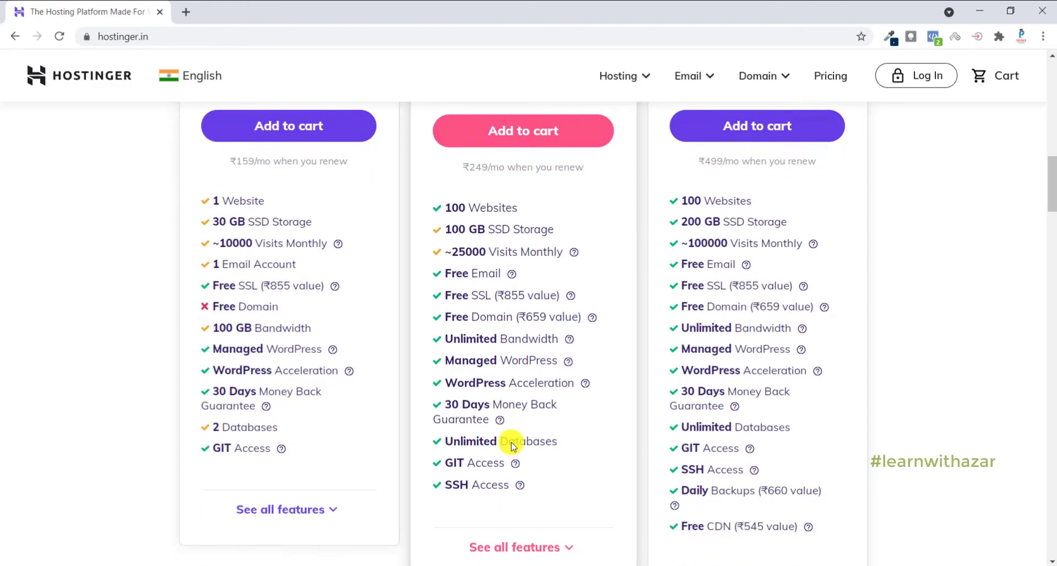
{"action": "scroll", "coordinate": [512, 445], "scroll_direction": "up", "scroll_amount": 2}
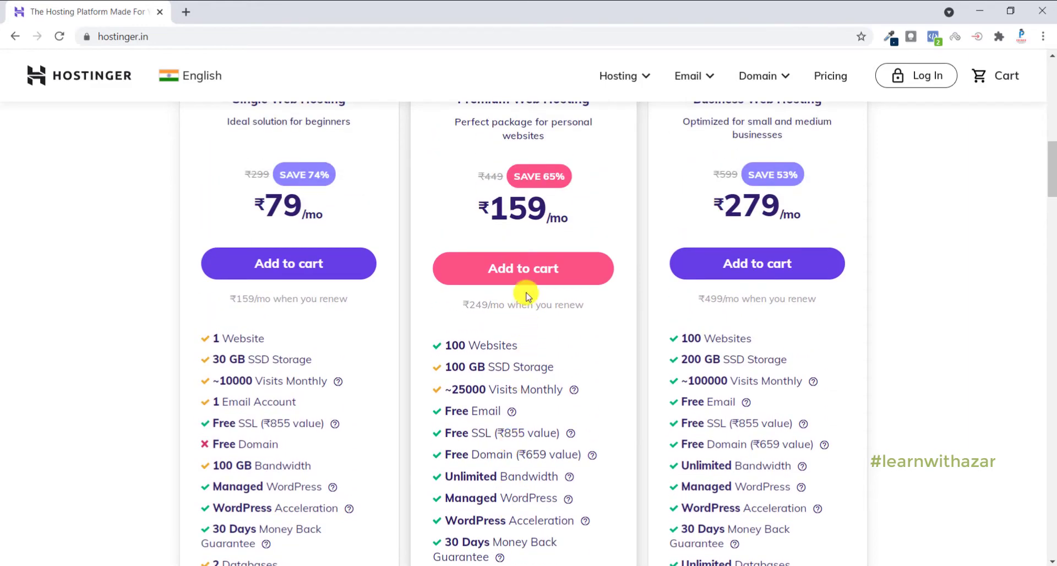
Step: Add Premium Web Hosting to the cart with the 48-month billing period
{"action": "left_click", "coordinate": [526, 270]}
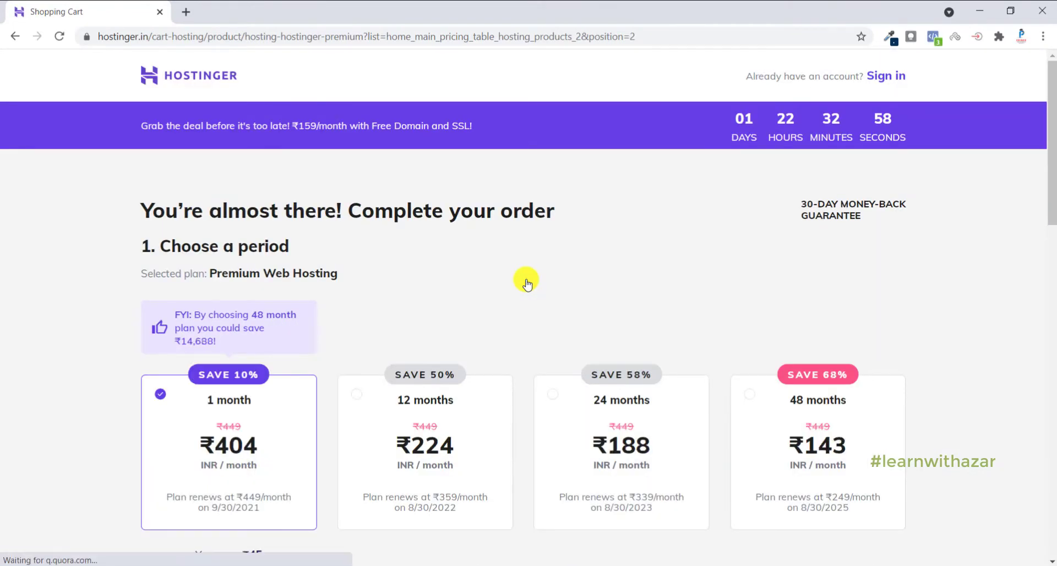
{"action": "scroll", "coordinate": [527, 286], "scroll_direction": "down", "scroll_amount": 1}
{"action": "scroll", "coordinate": [528, 286], "scroll_direction": "down", "scroll_amount": 1}
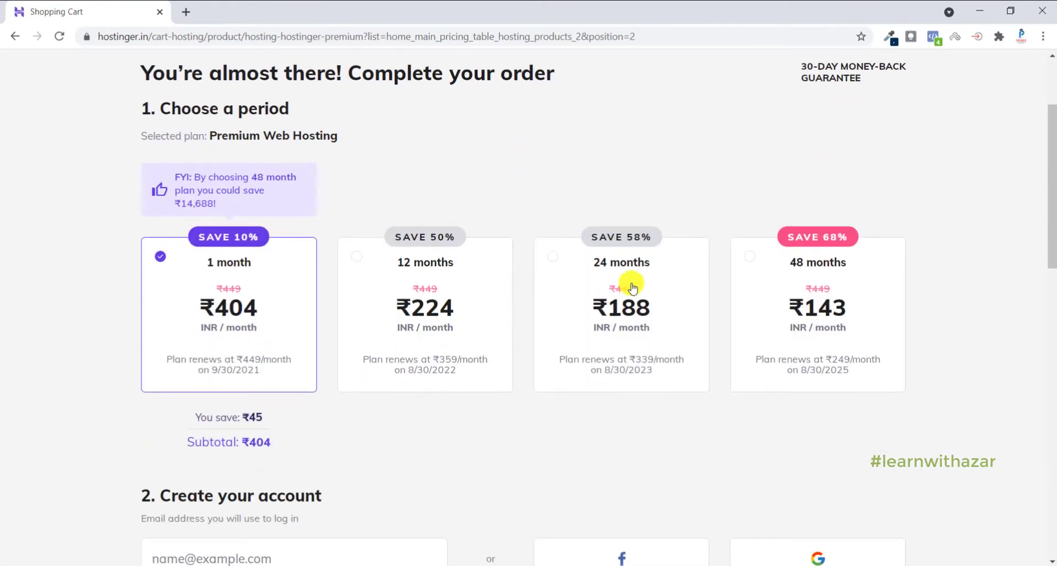
{"action": "left_click", "coordinate": [840, 298]}
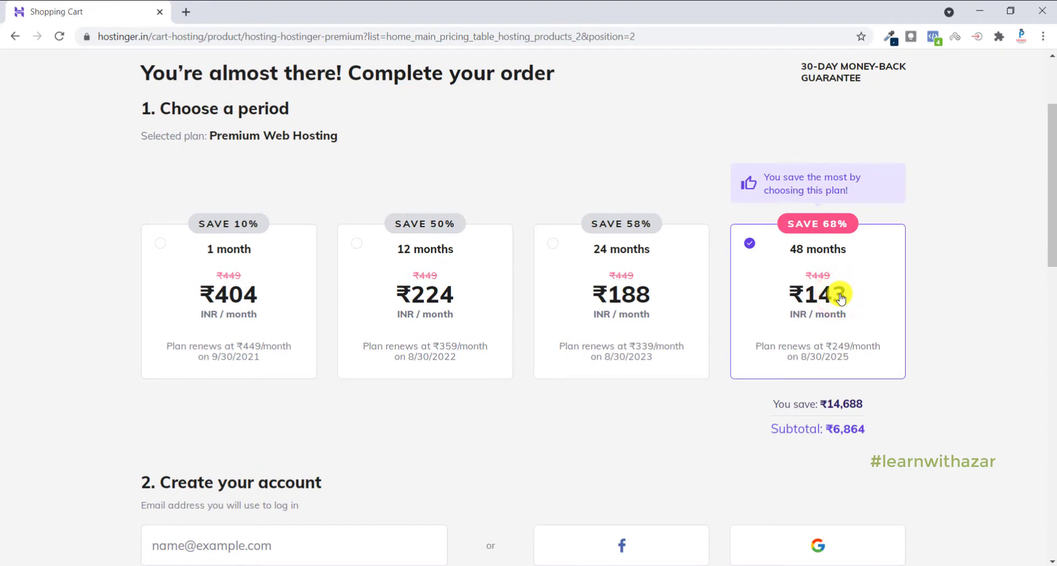
{"action": "scroll", "coordinate": [838, 342], "scroll_direction": "down", "scroll_amount": 3}
{"action": "scroll", "coordinate": [771, 340], "scroll_direction": "up", "scroll_amount": 5}
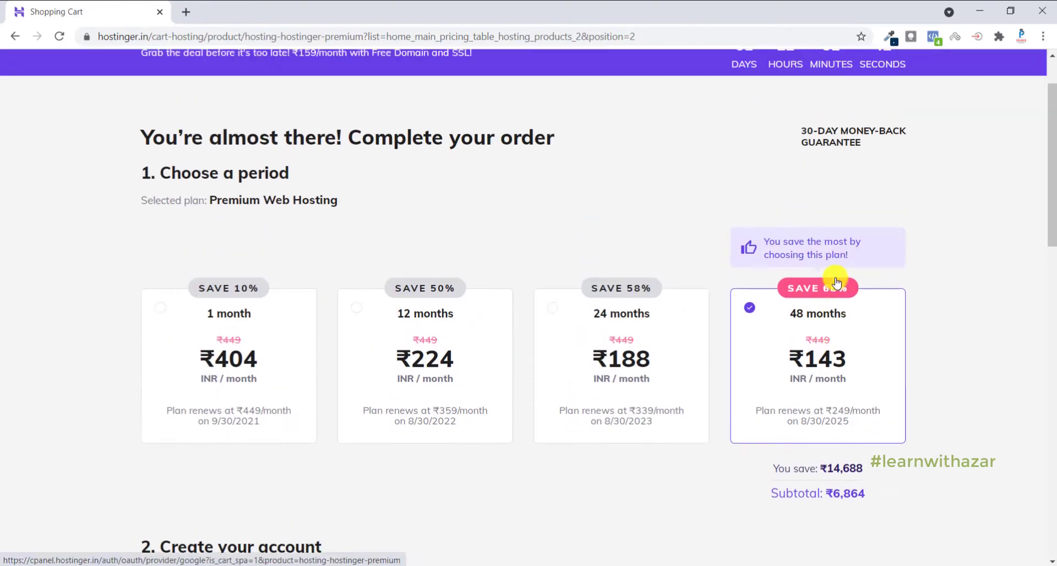
Step: Sign in to Hostinger with a Google account
{"action": "left_click", "coordinate": [880, 76]}
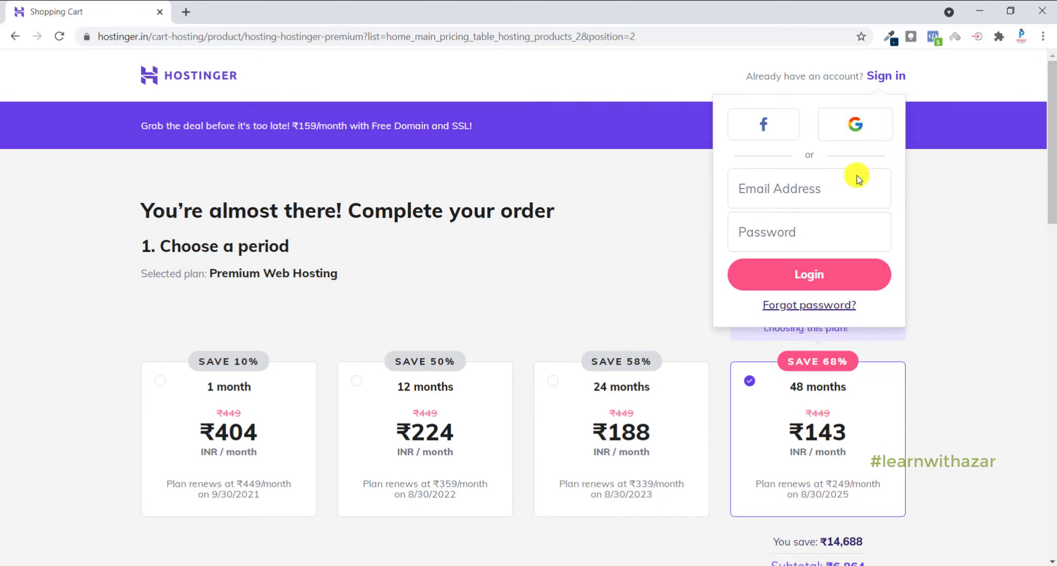
{"action": "left_click", "coordinate": [851, 141]}
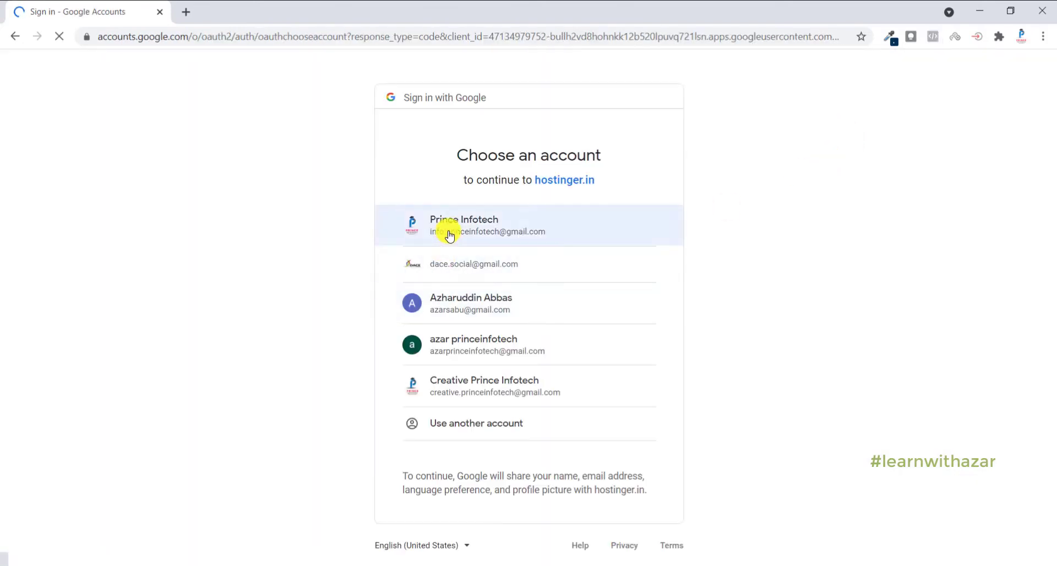
{"action": "left_click", "coordinate": [449, 234]}
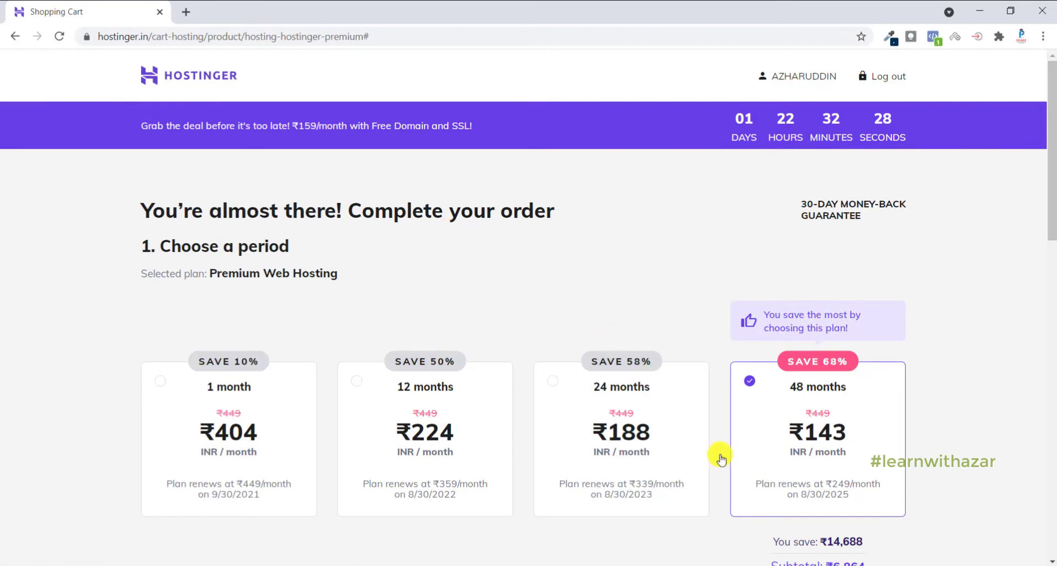
{"action": "scroll", "coordinate": [716, 507], "scroll_direction": "down", "scroll_amount": 8}
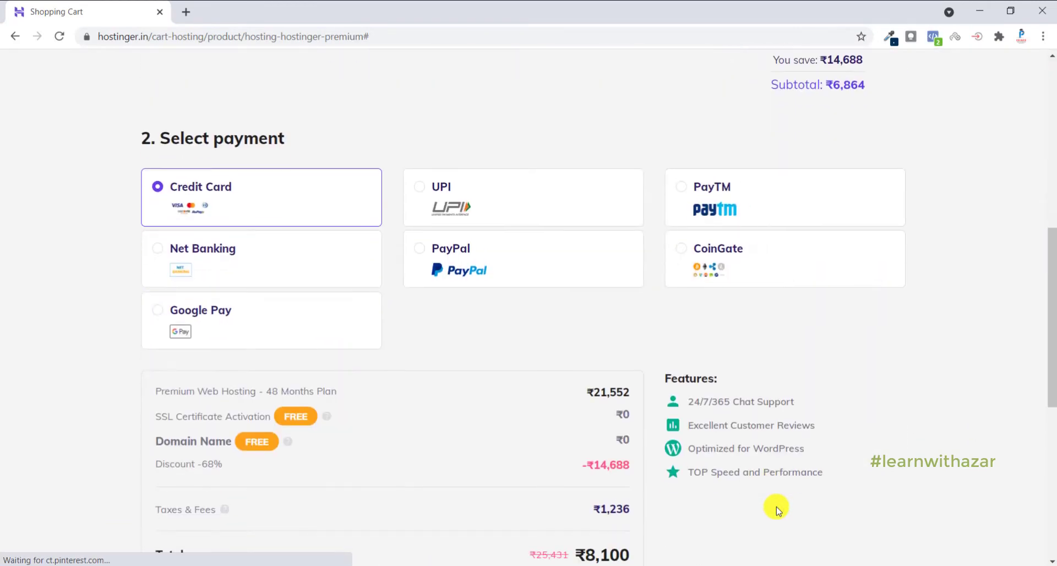
Step: Choose UPI as the payment method and submit the secure payment
{"action": "left_click", "coordinate": [500, 209]}
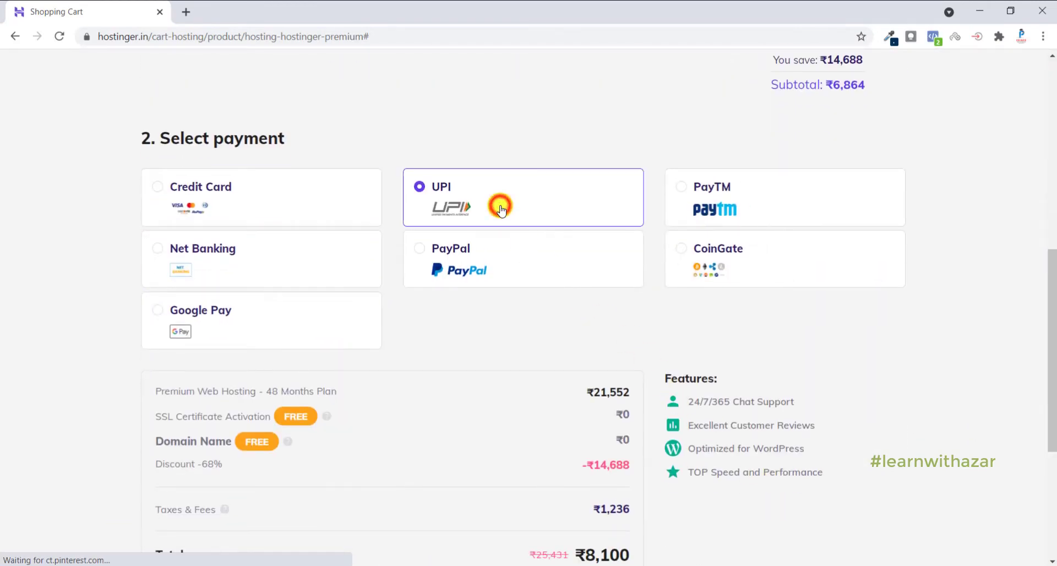
{"action": "scroll", "coordinate": [523, 308], "scroll_direction": "down", "scroll_amount": 3}
{"action": "scroll", "coordinate": [523, 312], "scroll_direction": "down", "scroll_amount": 1}
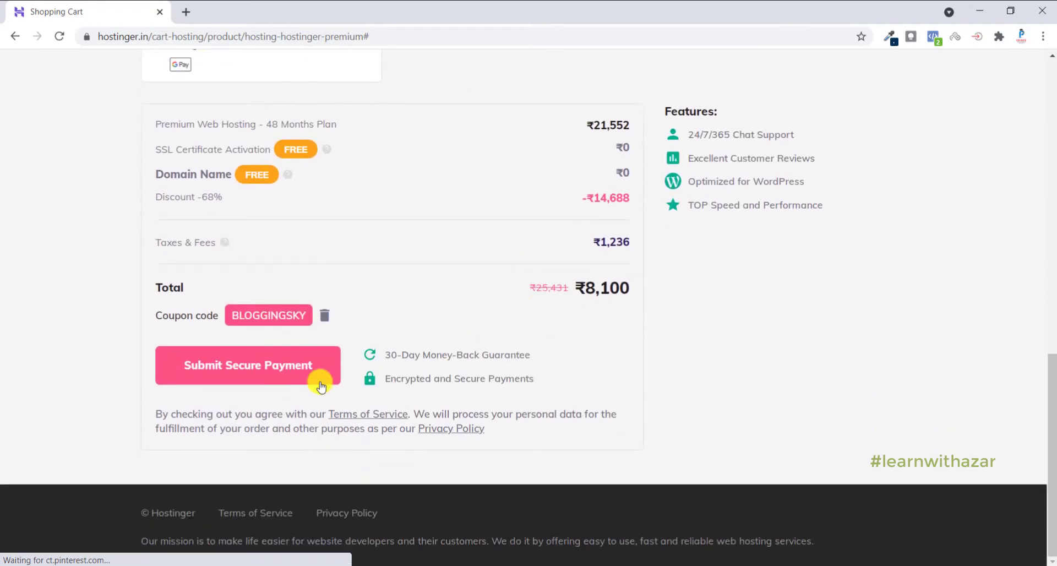
{"action": "left_click", "coordinate": [271, 369]}
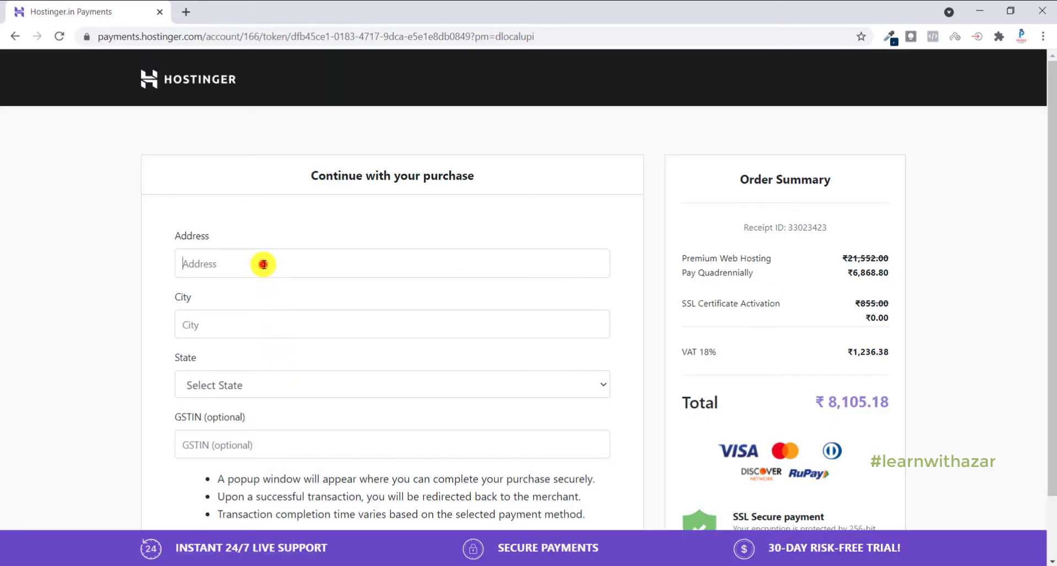
Step: Autofill the saved billing address, city and state, enter the GSTIN, and continue to payment
{"action": "left_click", "coordinate": [264, 264]}
{"action": "left_click", "coordinate": [255, 288]}
{"action": "scroll", "coordinate": [263, 330], "scroll_direction": "down", "scroll_amount": 1}
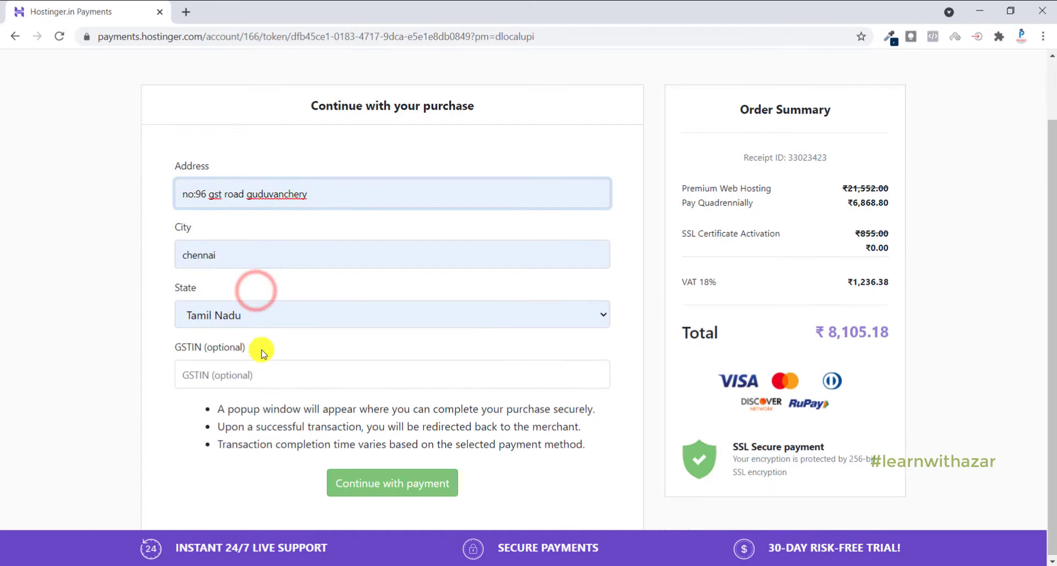
{"action": "left_click", "coordinate": [250, 376]}
{"action": "type", "text": "3"}
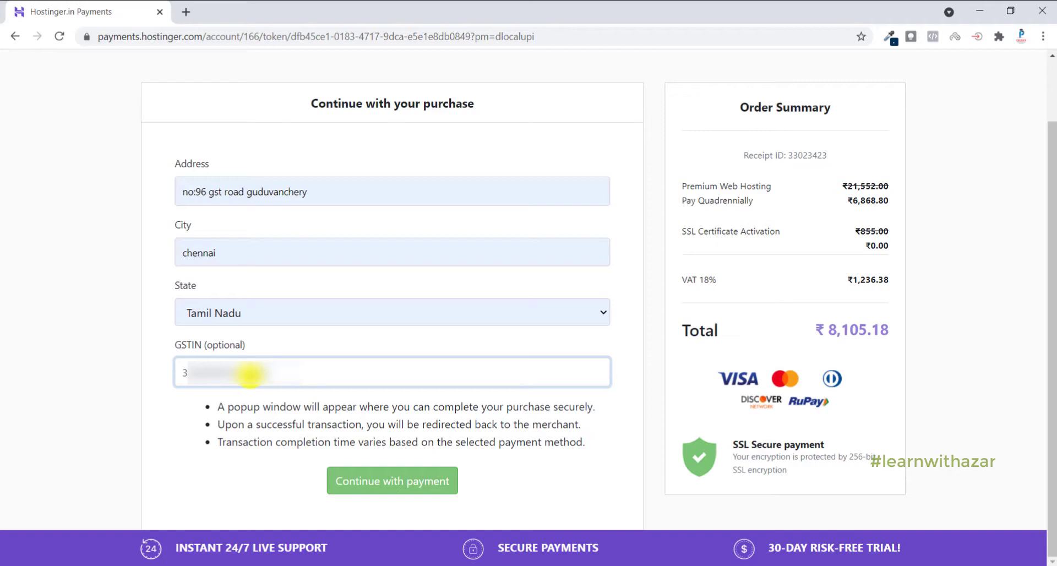
{"action": "left_click", "coordinate": [401, 486]}
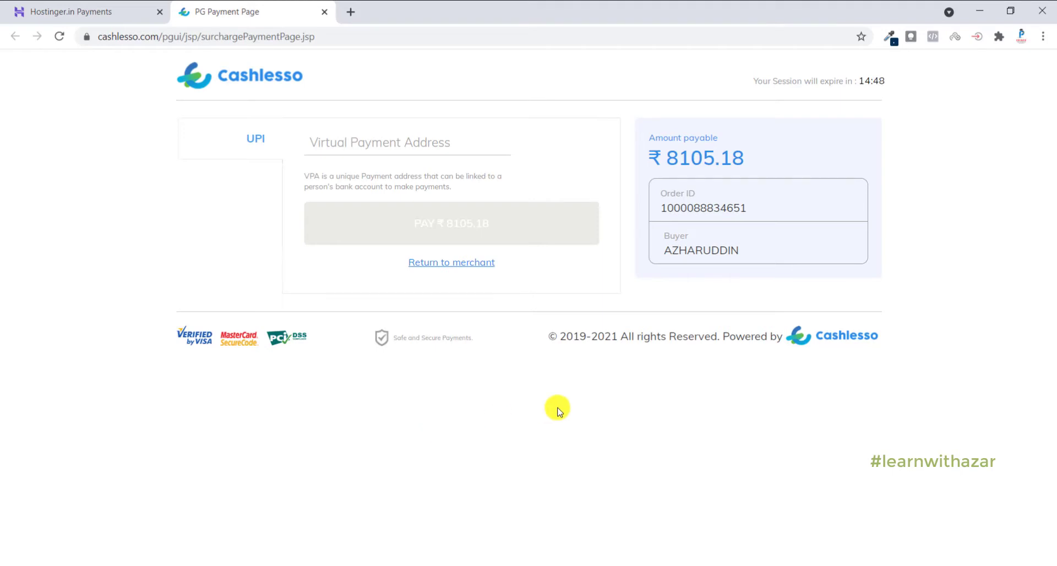
Step: Enter the UPI virtual payment address and pay ₹8105.18 in Cashlesso
{"action": "left_click", "coordinate": [408, 146]}
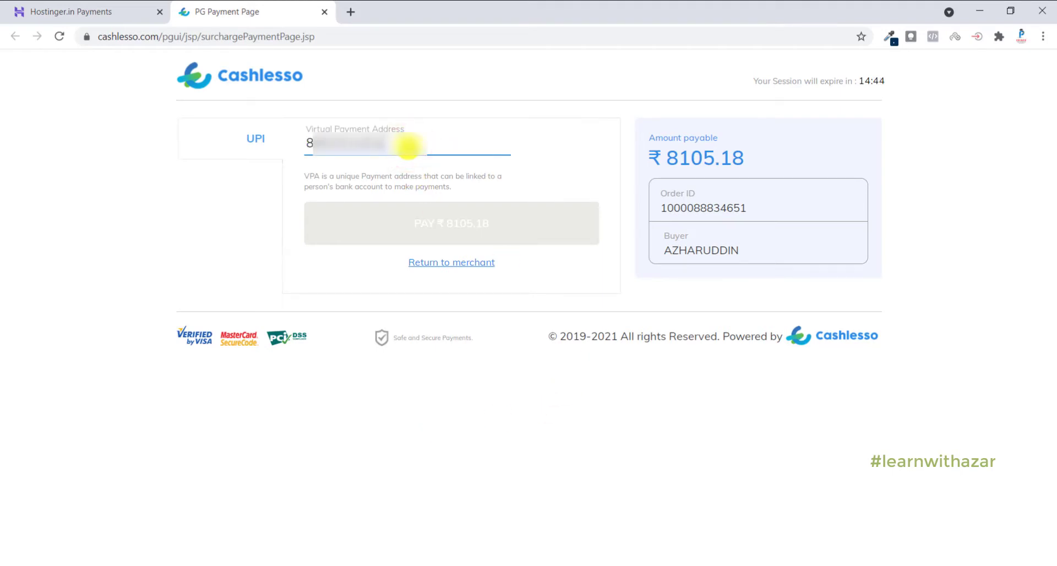
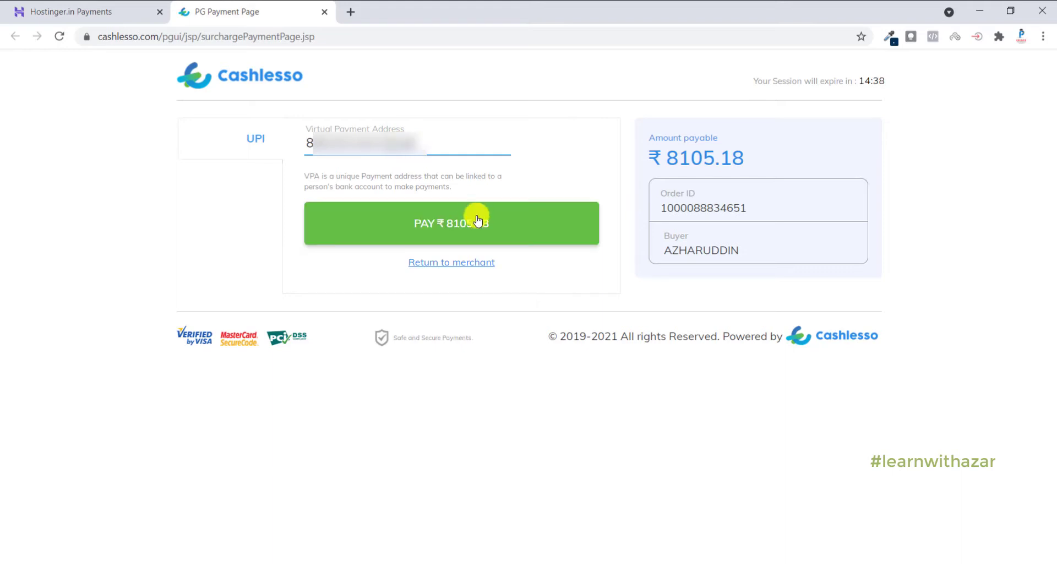
{"action": "left_click", "coordinate": [463, 226]}
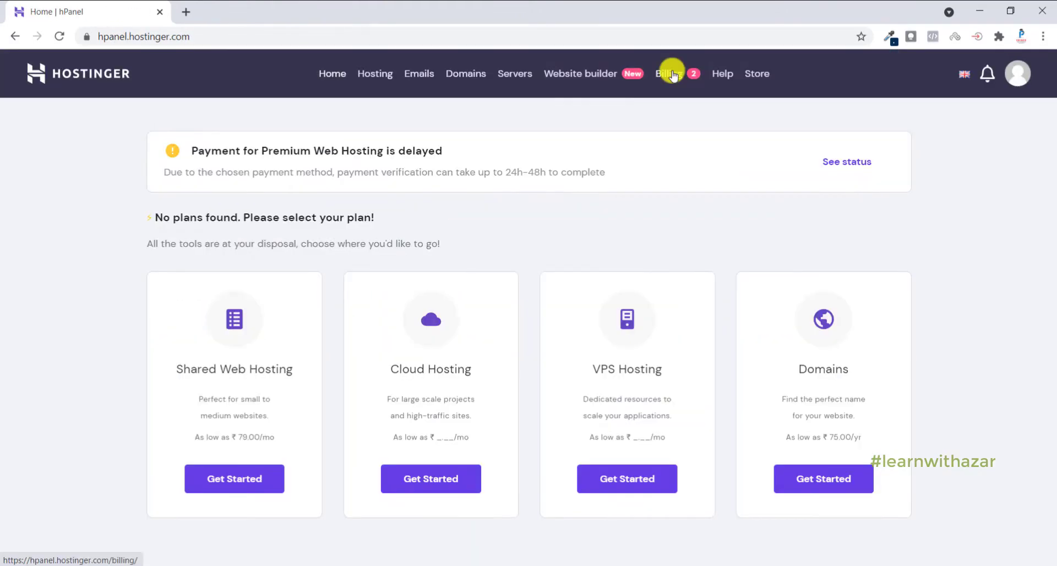
Step: Check the receipt in Billing's payment history, then start Setup for Premium Shared Hosting under Services
{"action": "left_click", "coordinate": [671, 74]}
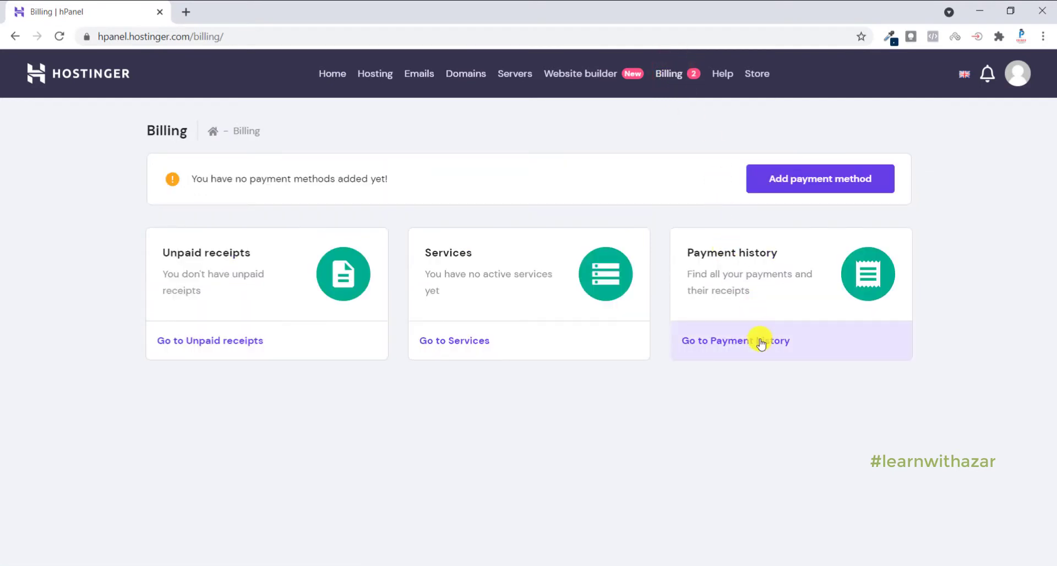
{"action": "left_click", "coordinate": [760, 344]}
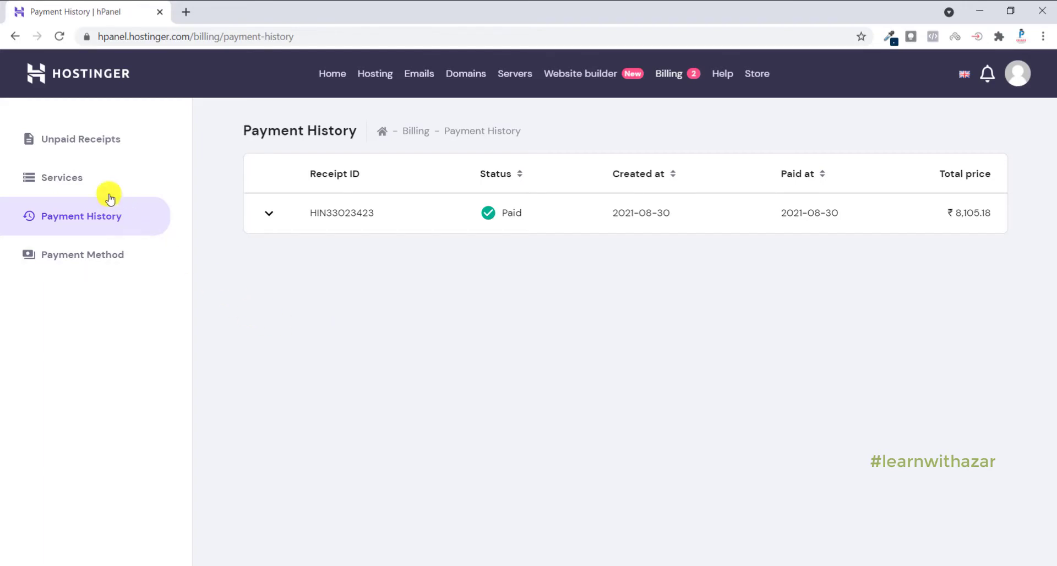
{"action": "left_click", "coordinate": [80, 179]}
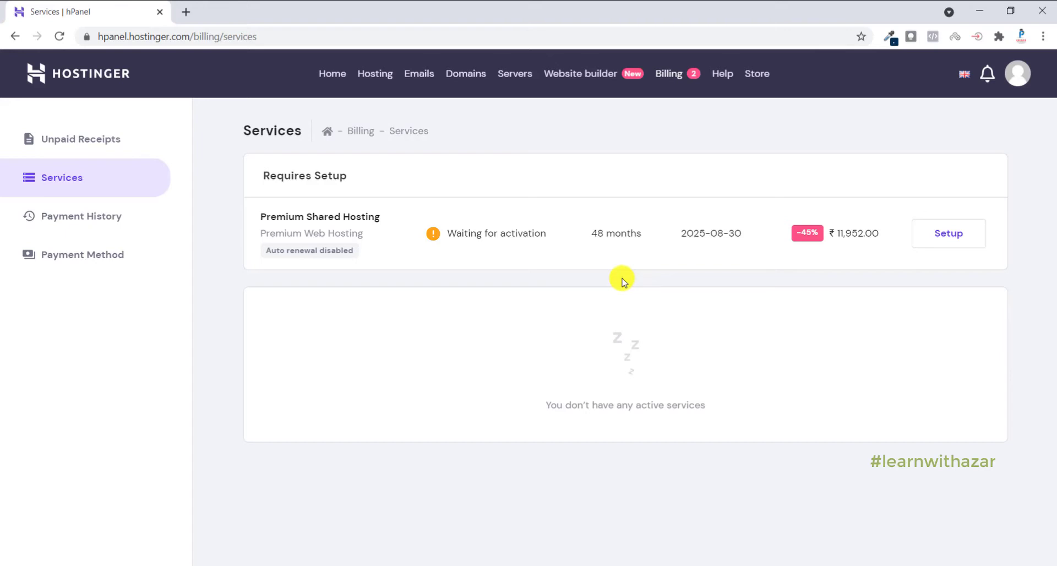
{"action": "left_click", "coordinate": [943, 238]}
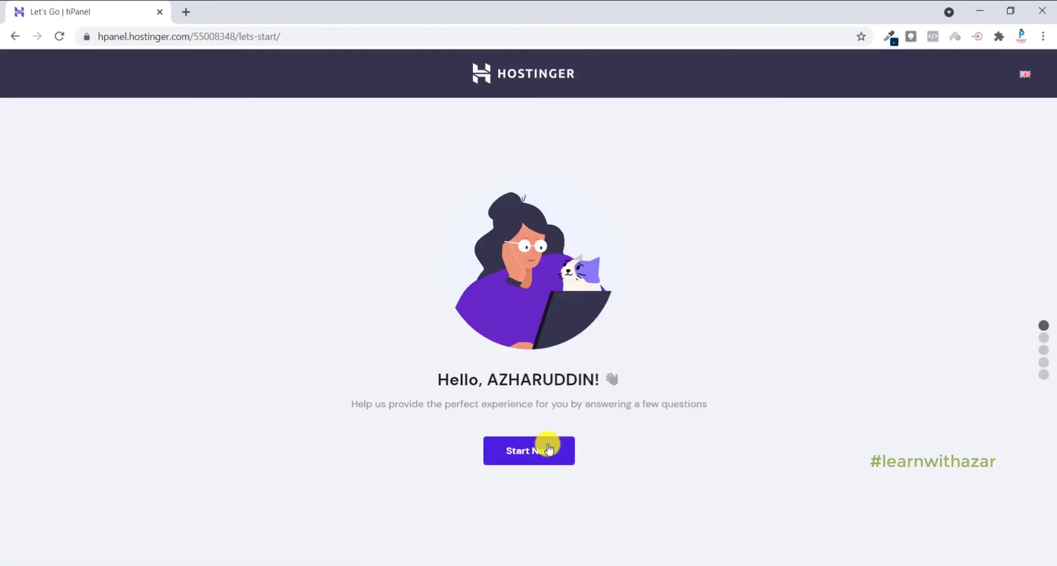
Step: Answer the survey: a company I work for, a business website, a professional website creator
{"action": "left_click", "coordinate": [539, 459]}
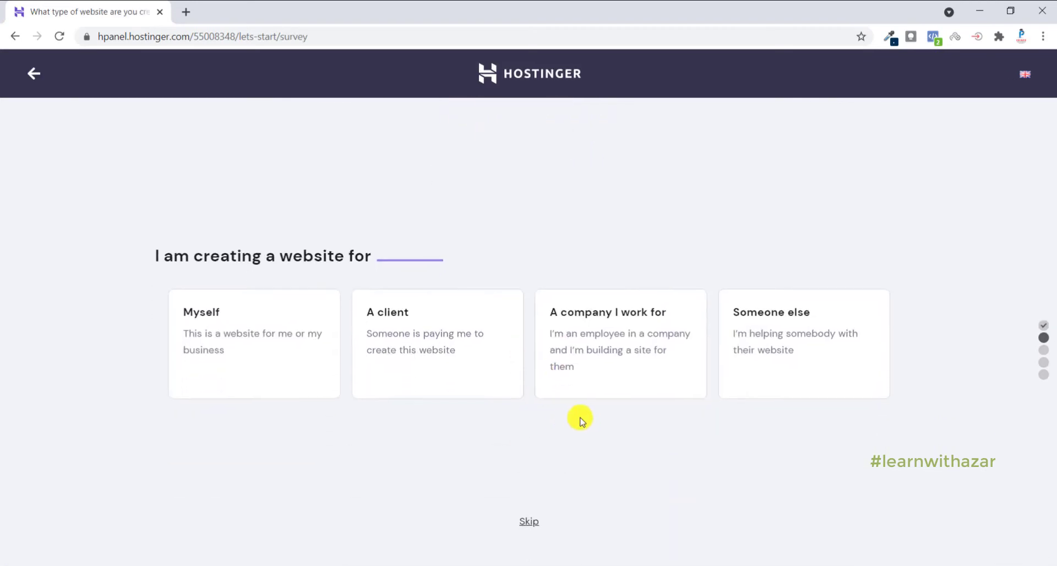
{"action": "left_click", "coordinate": [649, 337]}
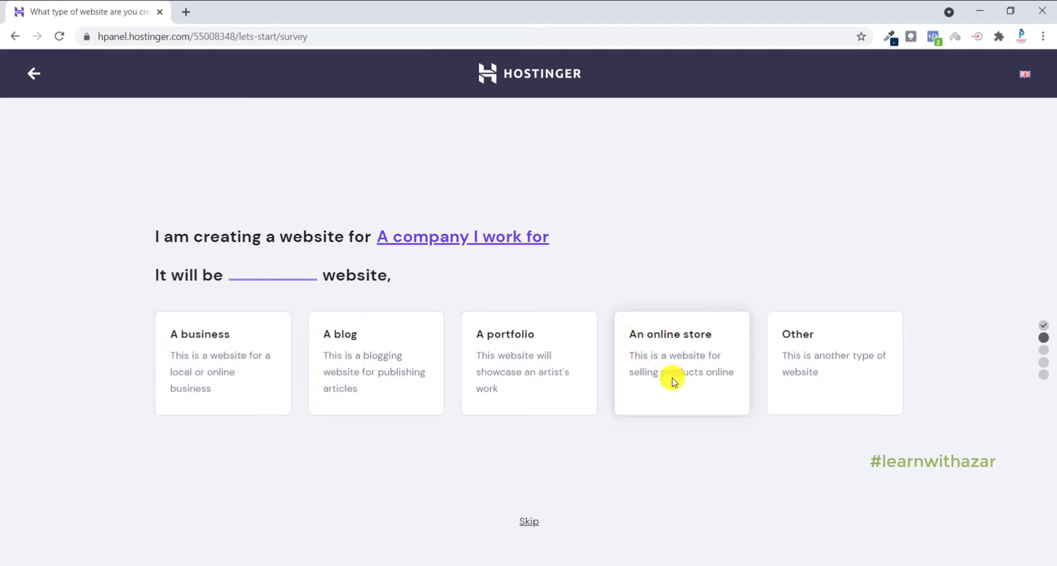
{"action": "left_click", "coordinate": [252, 381]}
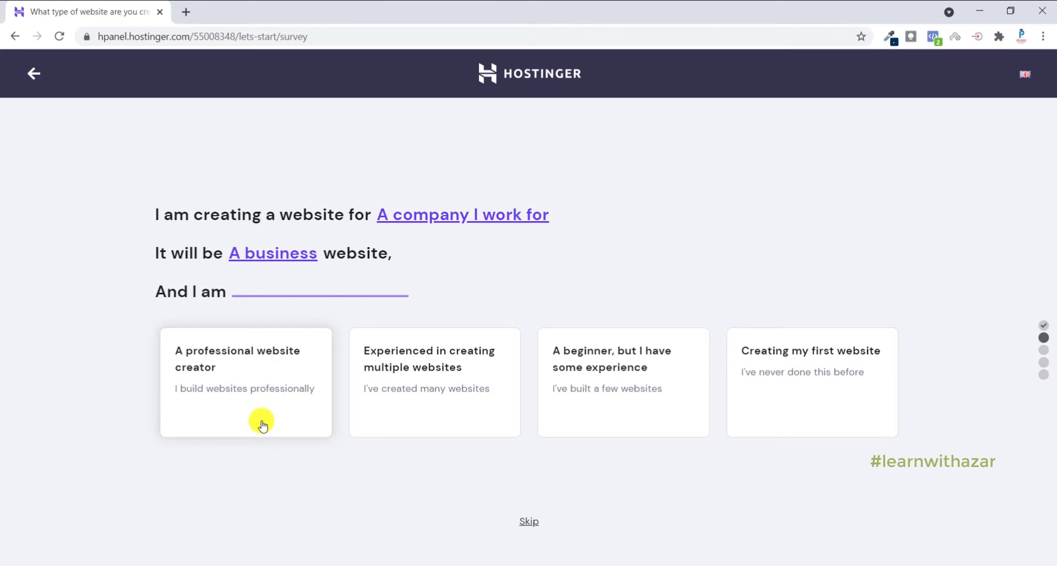
{"action": "left_click", "coordinate": [285, 405]}
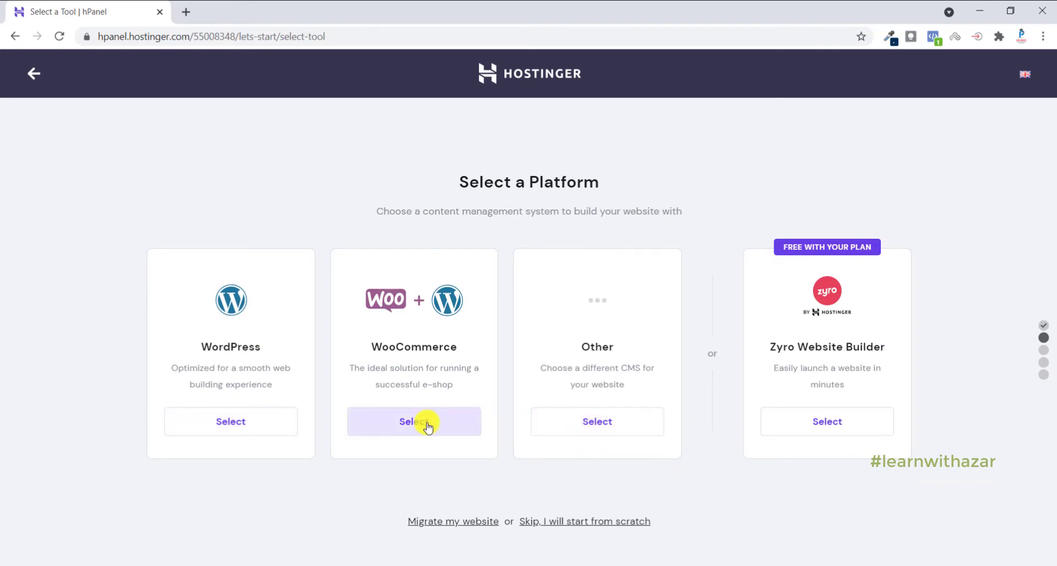
Step: Skip the platform choice and claim learnwithazar.in as the free domain after checking availability
{"action": "left_click", "coordinate": [582, 521]}
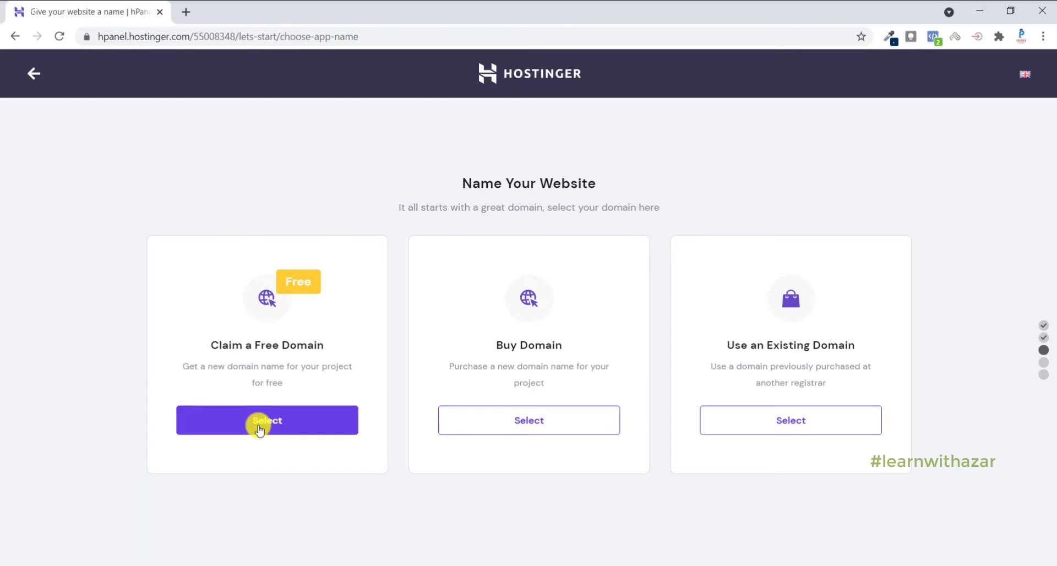
{"action": "left_click", "coordinate": [260, 430]}
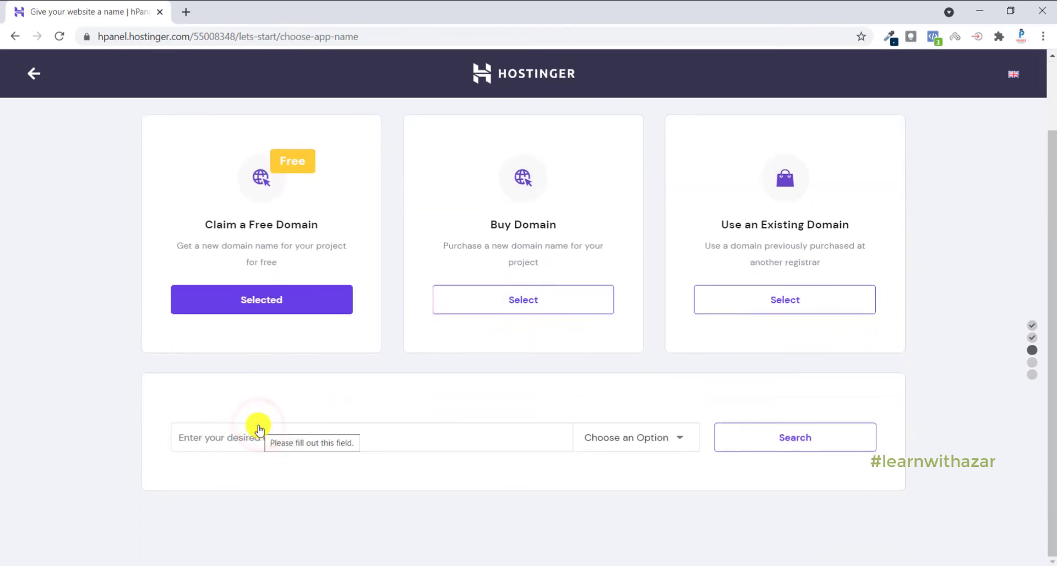
{"action": "left_click", "coordinate": [260, 444]}
{"action": "type", "text": "le"}
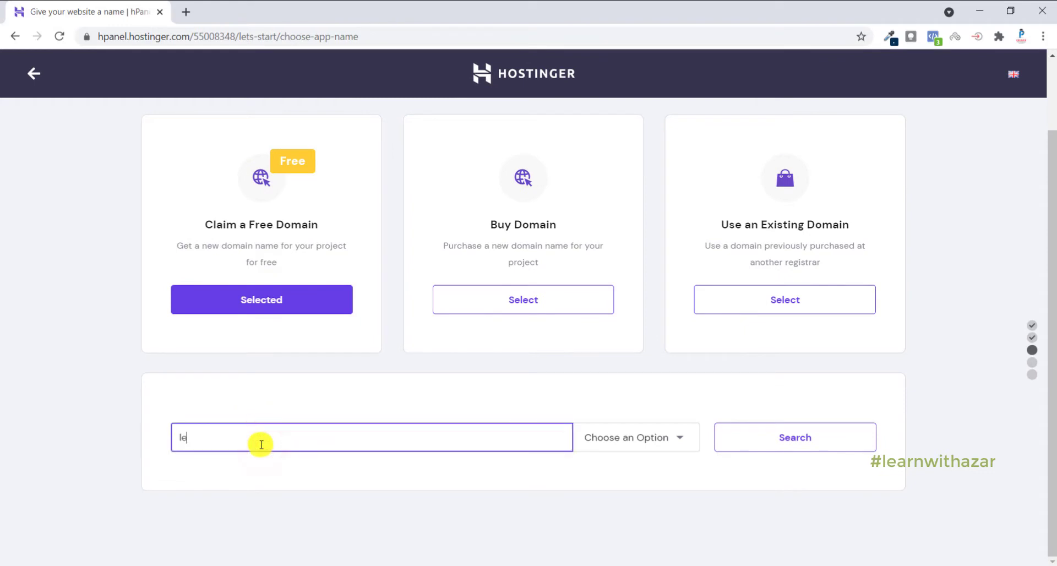
{"action": "type", "text": "arnwithazar"}
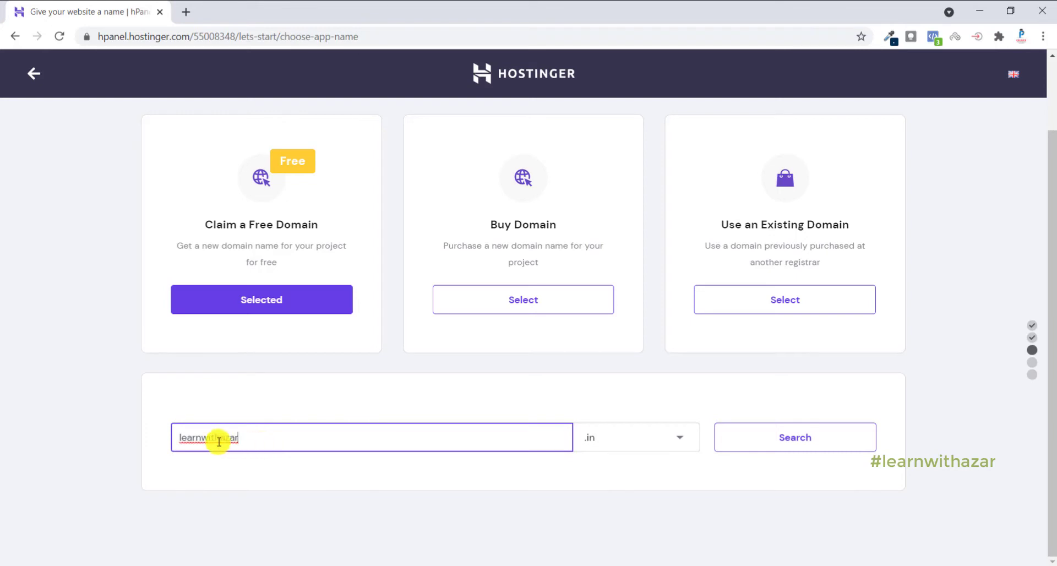
{"action": "left_click", "coordinate": [756, 439]}
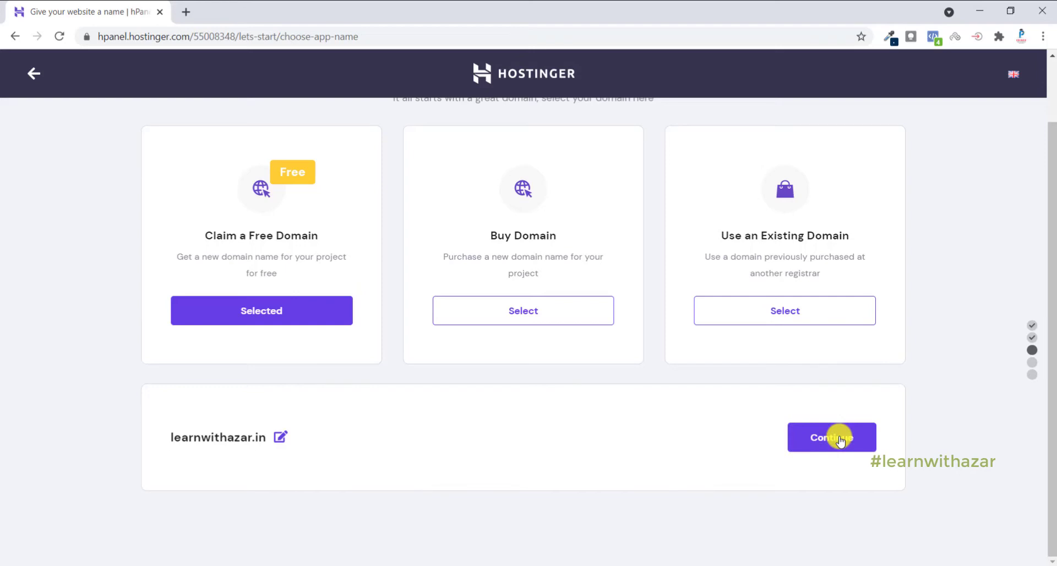
{"action": "left_click", "coordinate": [839, 438]}
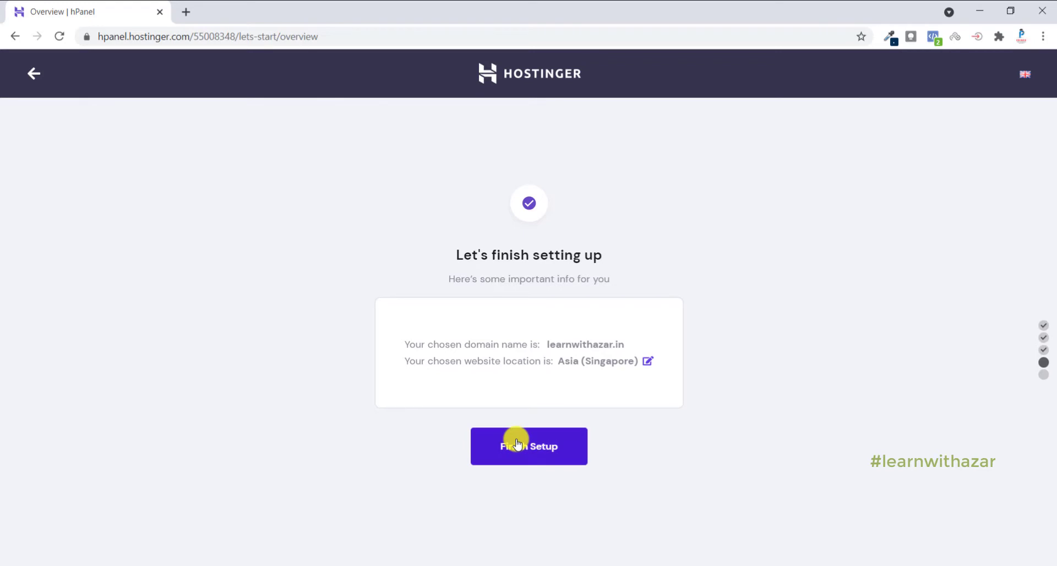
Step: Set the server location to Asia (Singapore) and finish the website setup
{"action": "left_click", "coordinate": [647, 362]}
{"action": "left_click", "coordinate": [628, 306]}
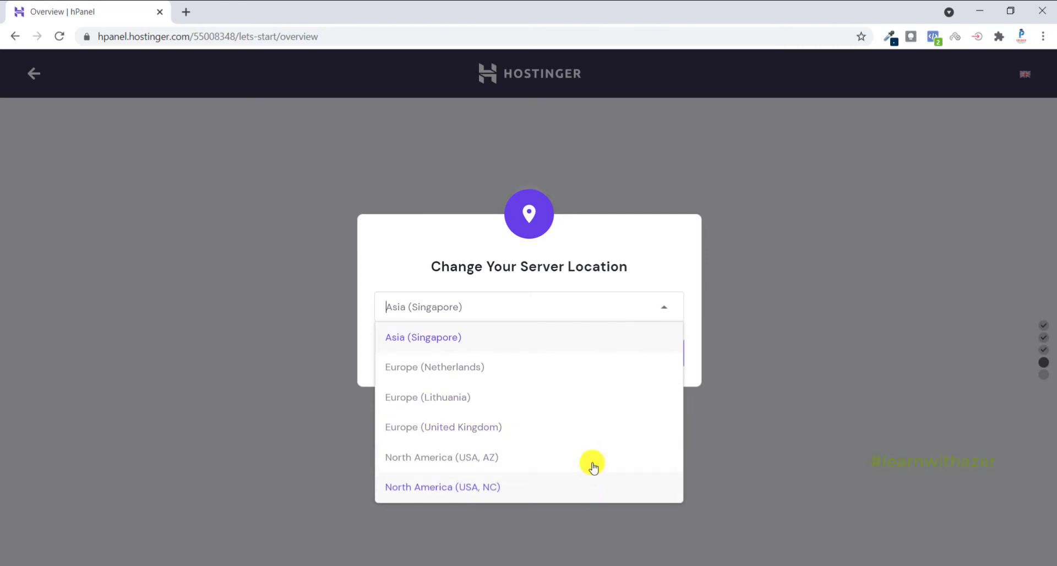
{"action": "left_click", "coordinate": [530, 341]}
{"action": "left_click", "coordinate": [644, 354]}
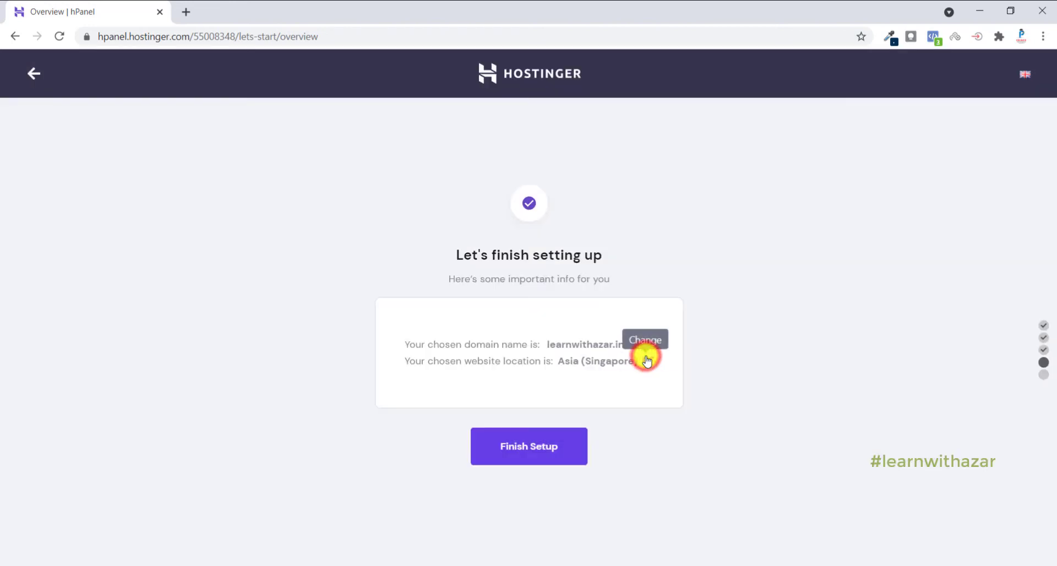
{"action": "left_click", "coordinate": [531, 447]}
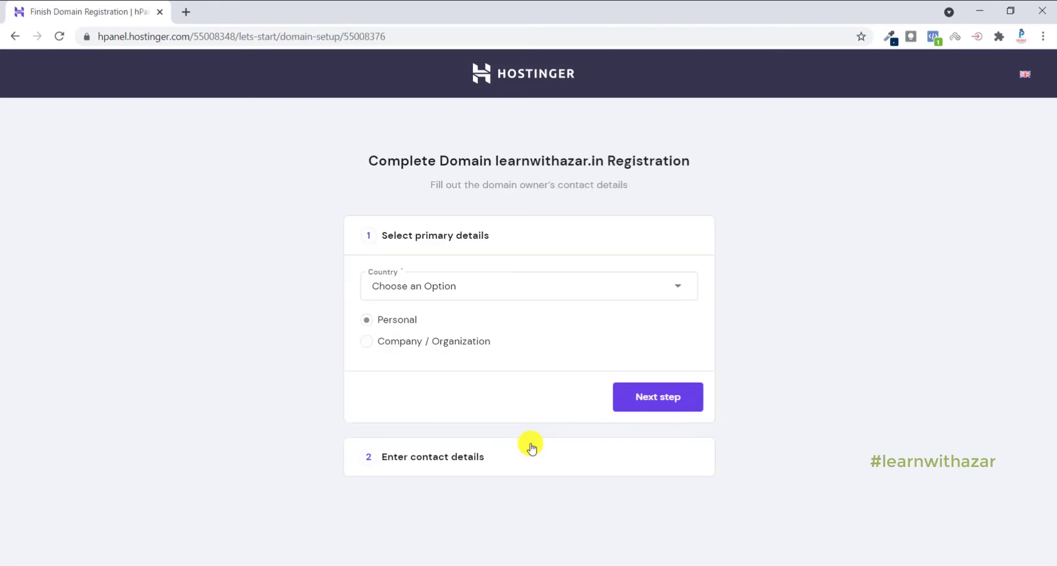
Step: Set the domain owner's country to India, choose the registrant type, and proceed to contact details
{"action": "left_click", "coordinate": [485, 287]}
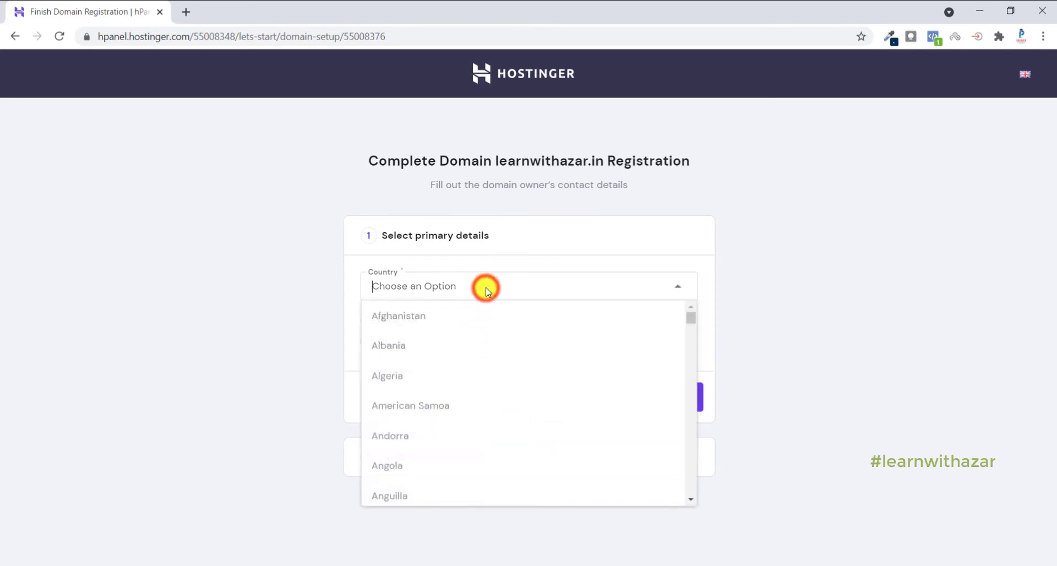
{"action": "left_click", "coordinate": [485, 287]}
{"action": "left_click", "coordinate": [485, 287]}
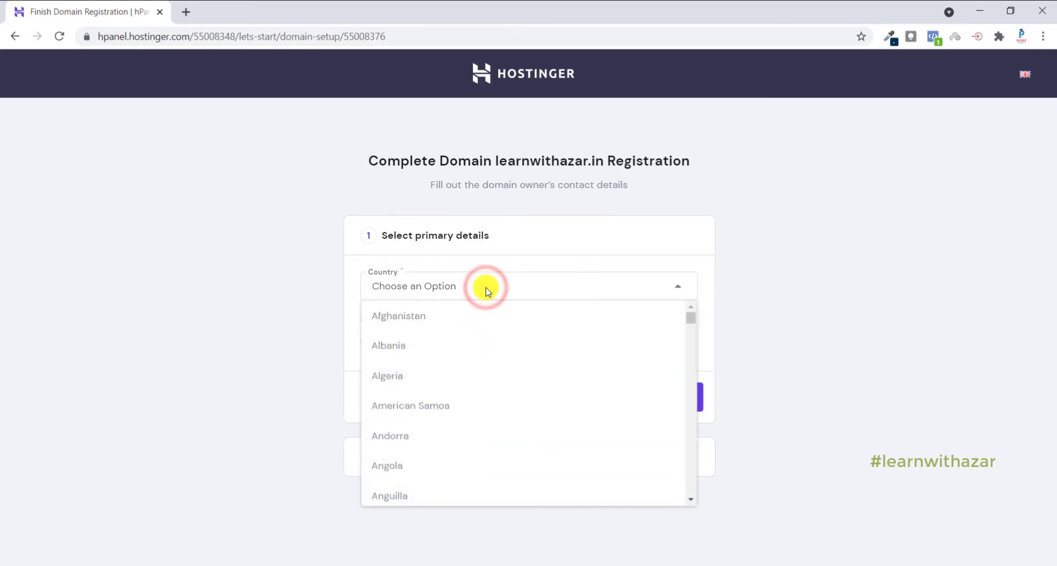
{"action": "type", "text": "in"}
{"action": "left_click", "coordinate": [467, 316]}
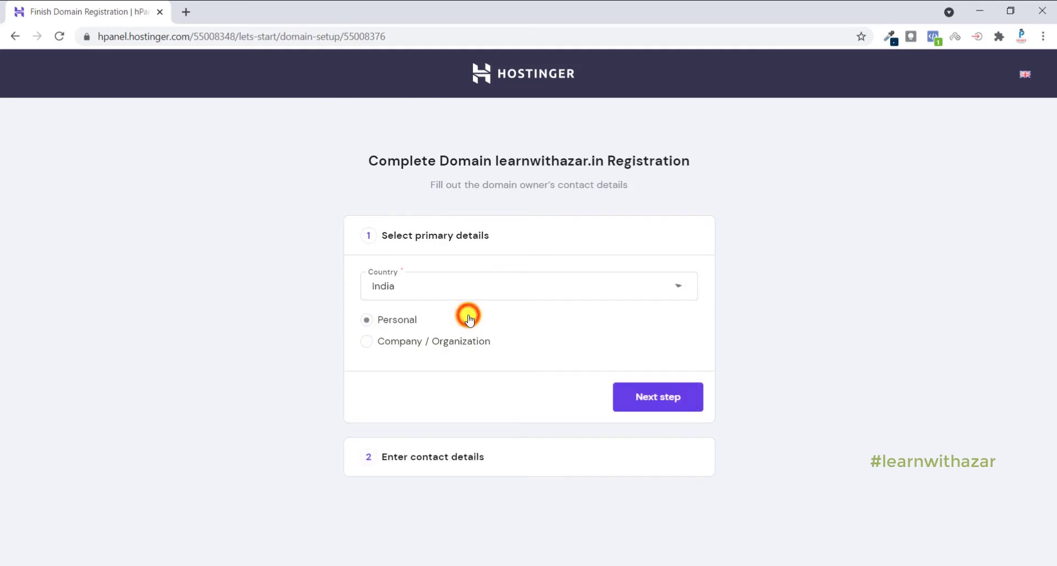
{"action": "left_click", "coordinate": [413, 340]}
{"action": "left_click", "coordinate": [661, 397]}
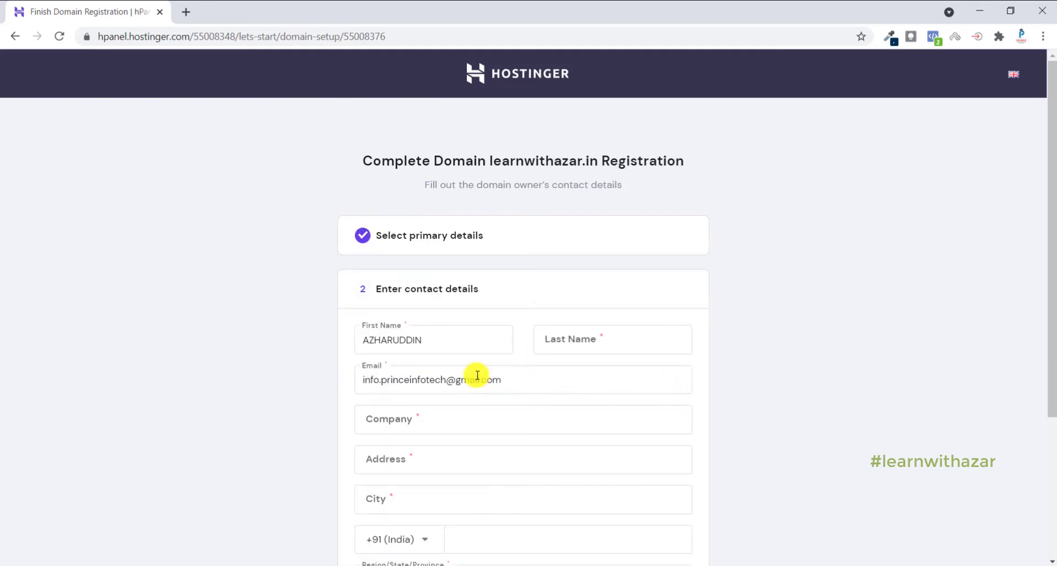
Step: Fill in the owner's last name and company name, autofill the address, and correct the first name
{"action": "scroll", "coordinate": [474, 372], "scroll_direction": "down", "scroll_amount": 1}
{"action": "left_click", "coordinate": [561, 276]}
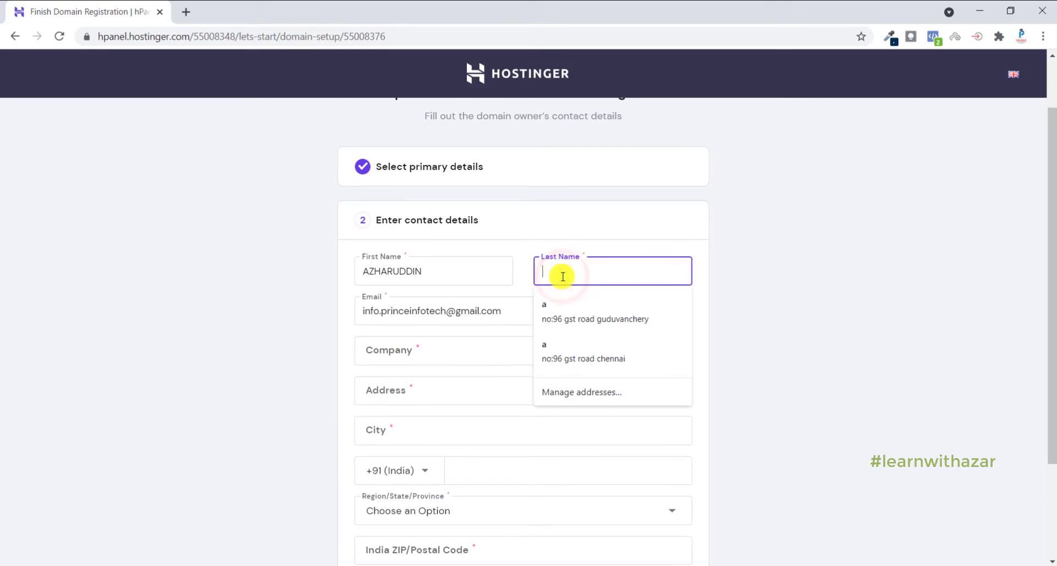
{"action": "type", "text": "ABB"}
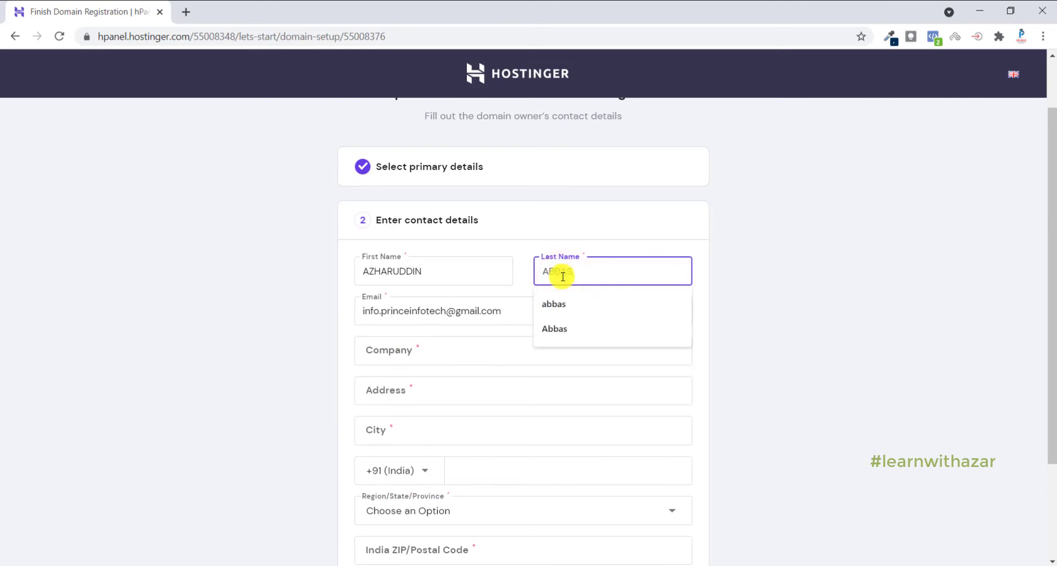
{"action": "type", "text": "AS"}
{"action": "left_click", "coordinate": [480, 340]}
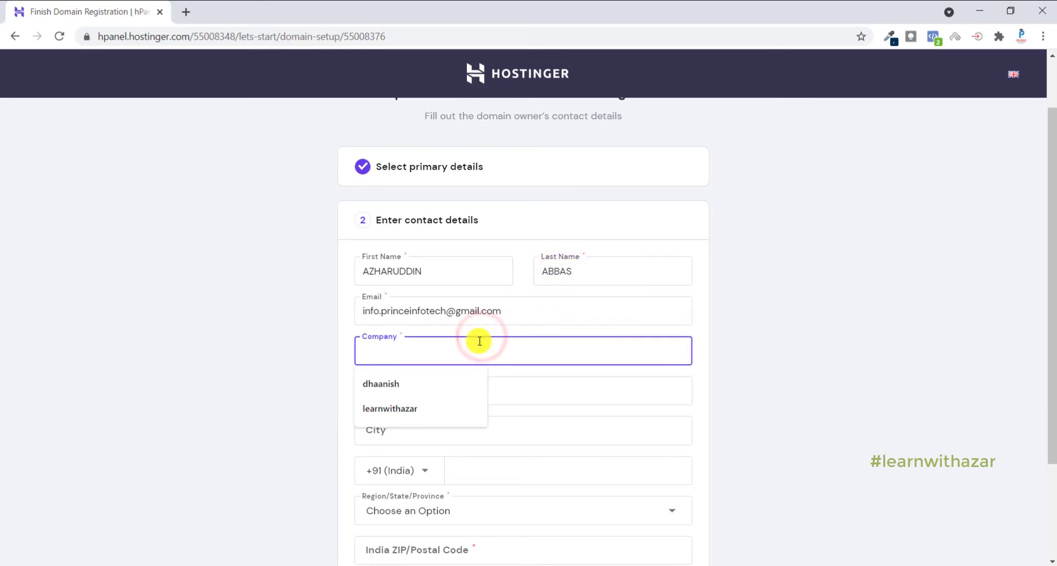
{"action": "type", "text": "PRINCE INFOTECH"}
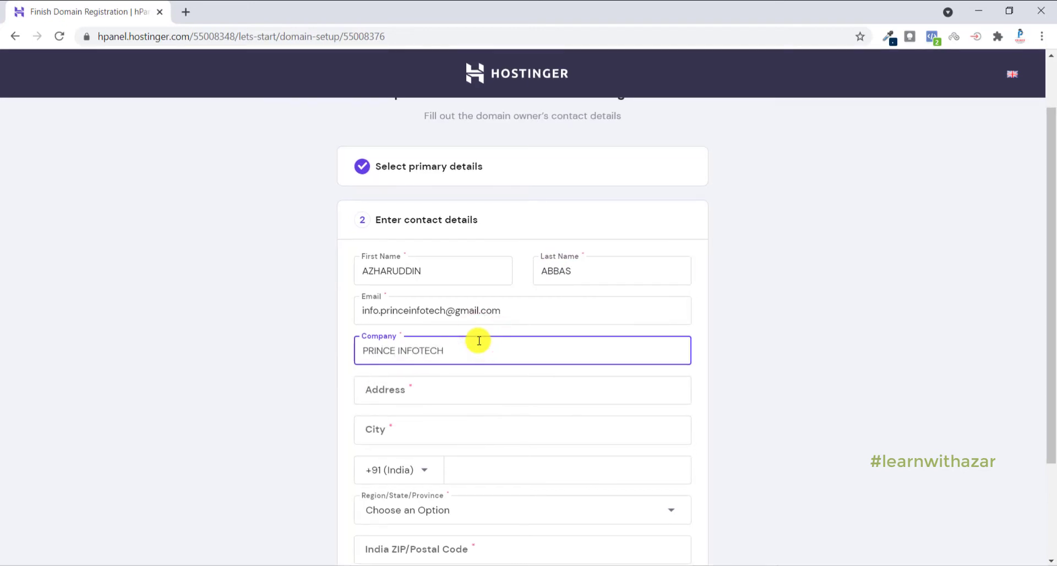
{"action": "left_click", "coordinate": [437, 393]}
{"action": "left_click", "coordinate": [432, 420]}
{"action": "left_click", "coordinate": [395, 277]}
{"action": "key", "text": "BackSpace"}
{"action": "key", "text": "BackSpace"}
{"action": "key", "text": "BackSpace"}
{"action": "key", "text": "BackSpace"}
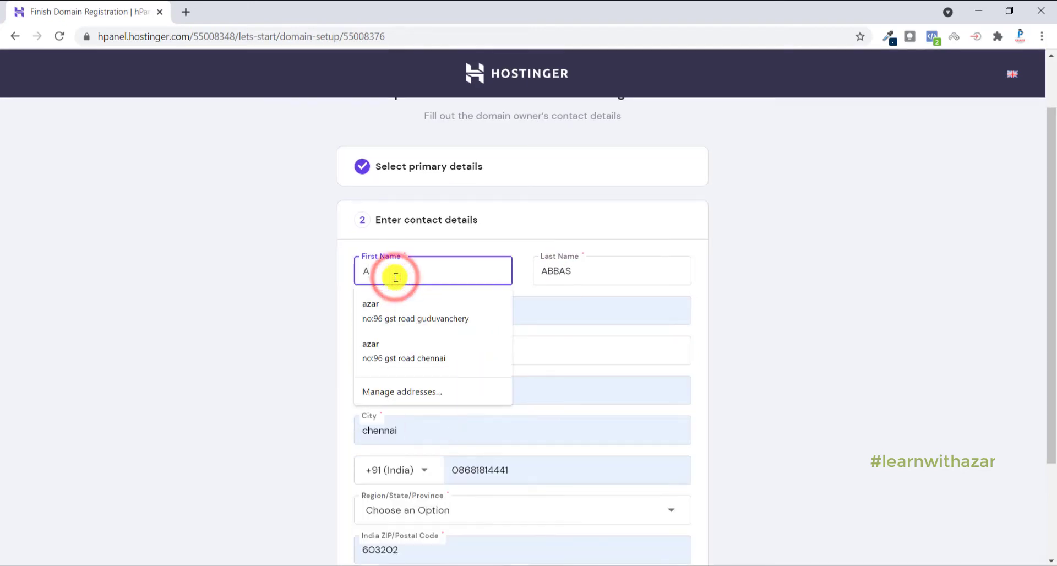
{"action": "type", "text": "AZHARUDDIN"}
{"action": "left_click", "coordinate": [353, 304]}
Step: Set the region to Tamil Nadu and submit the domain registration
{"action": "scroll", "coordinate": [470, 441], "scroll_direction": "down", "scroll_amount": 1}
{"action": "left_click", "coordinate": [455, 401]}
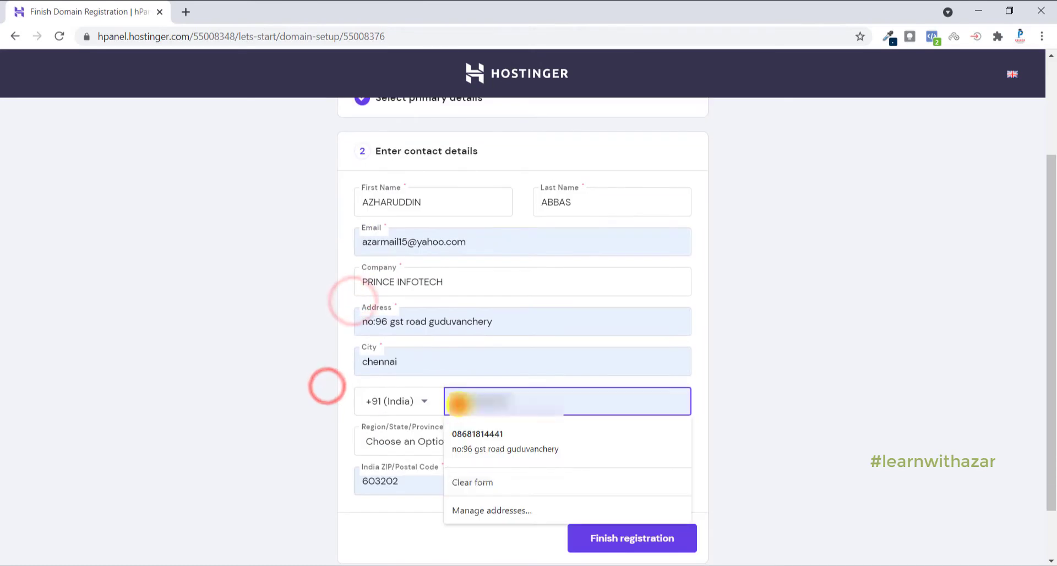
{"action": "left_click", "coordinate": [455, 401]}
{"action": "left_click", "coordinate": [464, 444]}
{"action": "type", "text": "TA"}
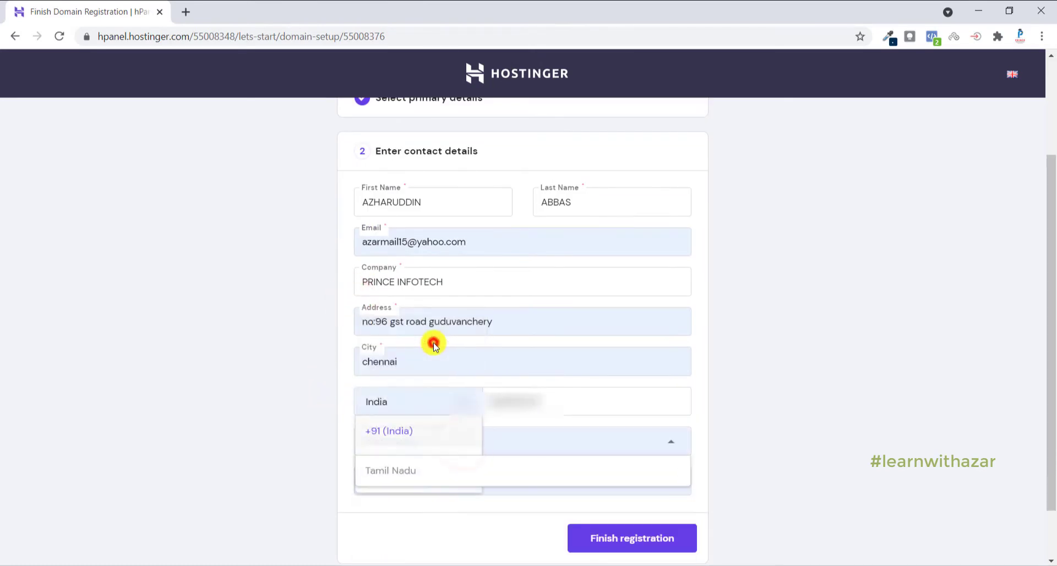
{"action": "left_click", "coordinate": [432, 342]}
{"action": "left_click", "coordinate": [739, 429]}
{"action": "left_click", "coordinate": [482, 440]}
{"action": "type", "text": "TAMILNADU"}
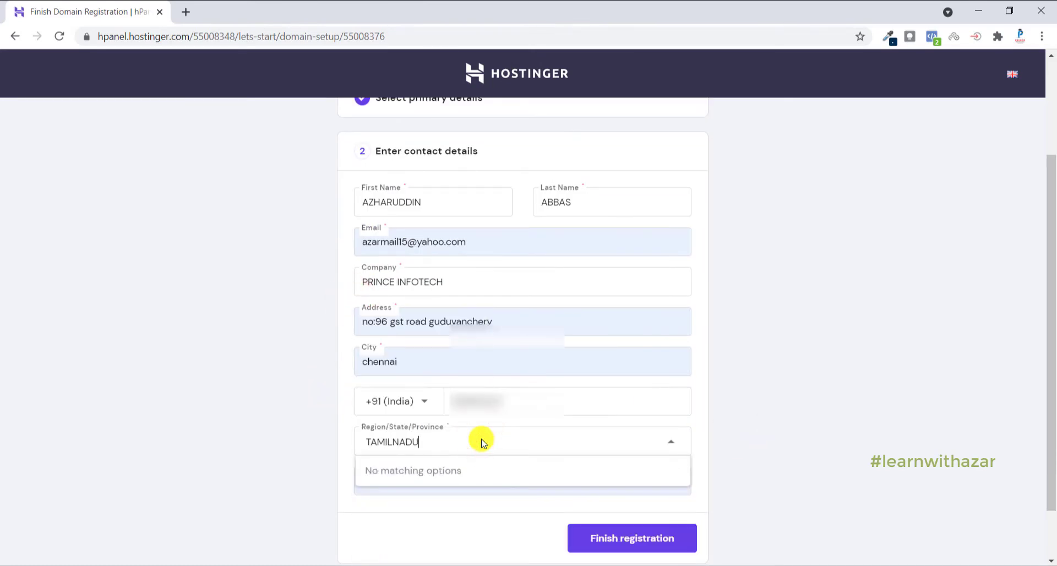
{"action": "left_click", "coordinate": [645, 437]}
{"action": "left_click", "coordinate": [438, 441]}
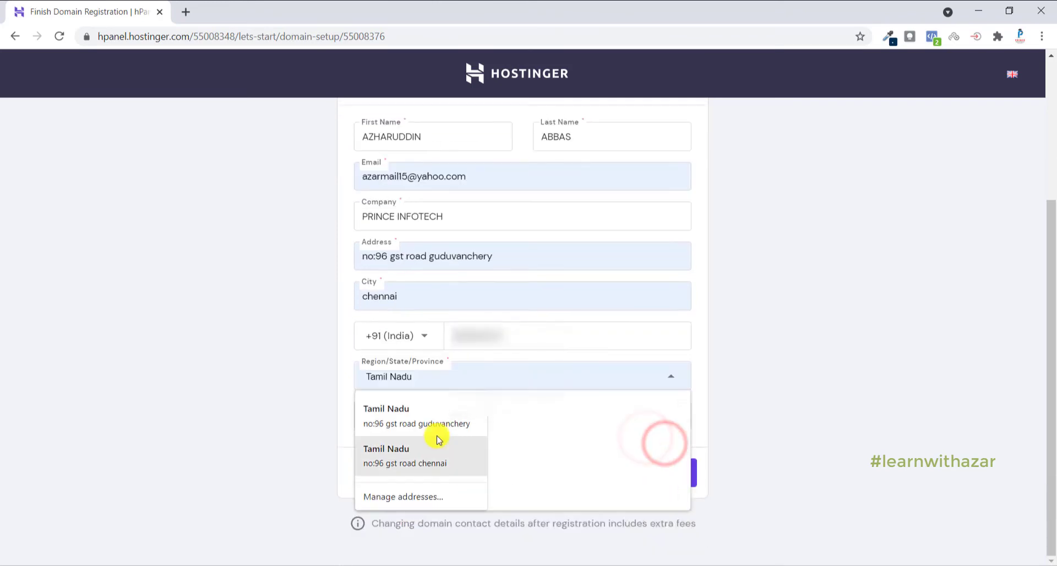
{"action": "left_click", "coordinate": [437, 424]}
{"action": "scroll", "coordinate": [400, 408], "scroll_direction": "down", "scroll_amount": 1}
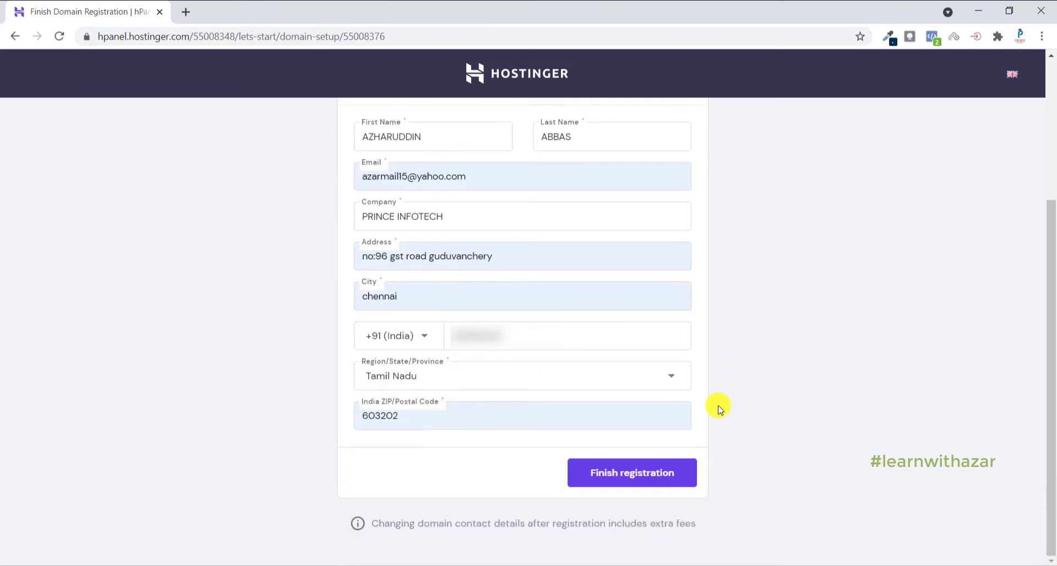
{"action": "left_click", "coordinate": [623, 483]}
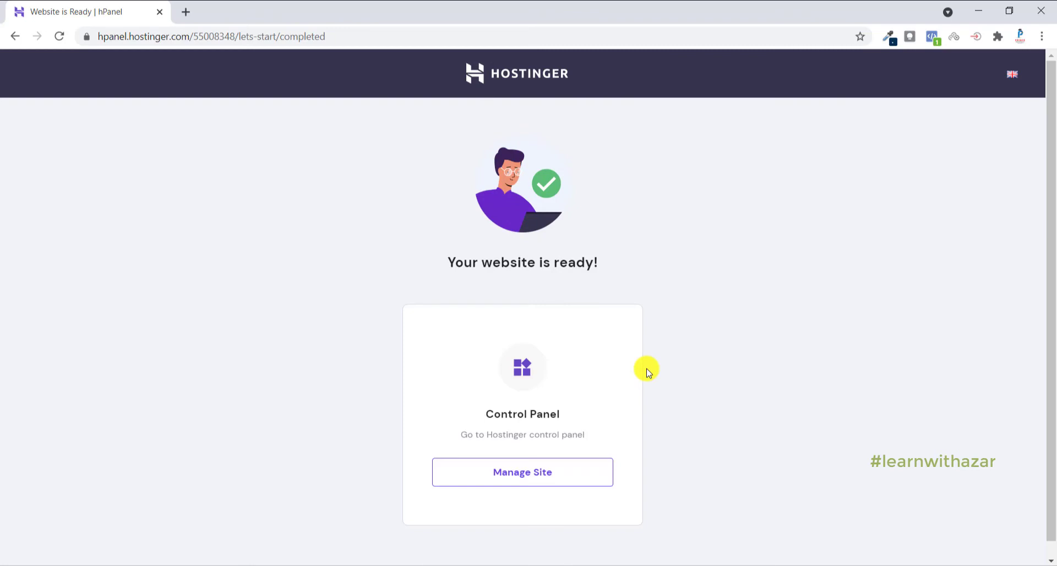
Step: From the website-ready page, open the learnwithazar.in site's control panel with Manage Site
{"action": "left_click", "coordinate": [517, 476]}
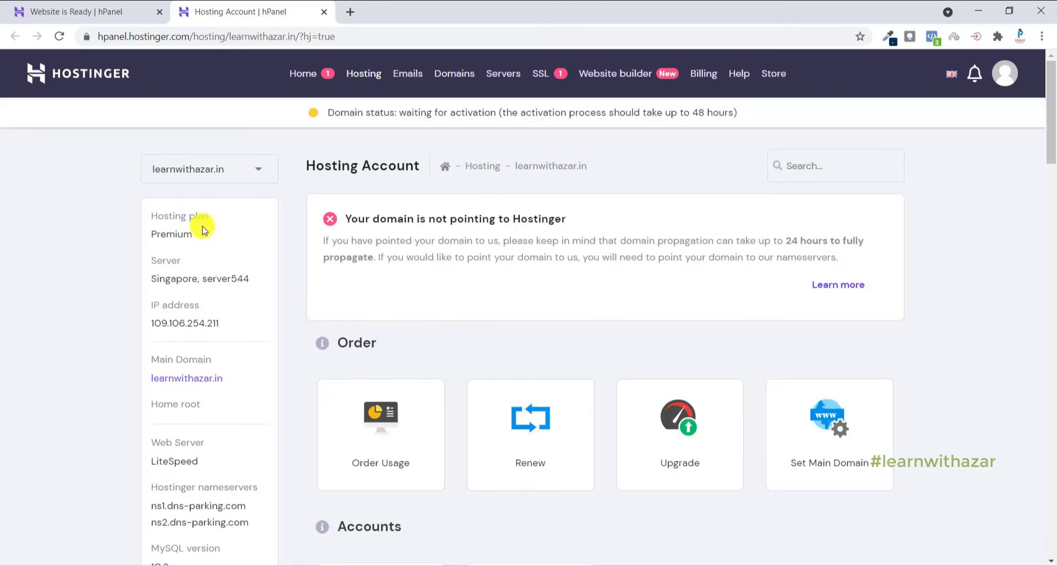
Step: Review the learnwithazar.in Hosting Account dashboard, then go to the SSL certificates page
{"action": "scroll", "coordinate": [93, 330], "scroll_direction": "down", "scroll_amount": 1}
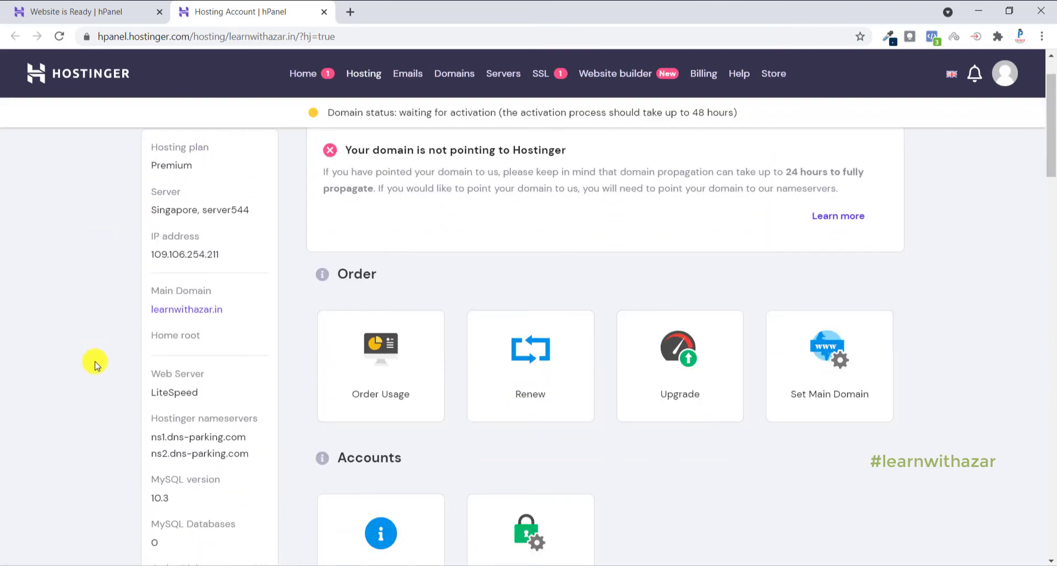
{"action": "scroll", "coordinate": [95, 360], "scroll_direction": "down", "scroll_amount": 1}
{"action": "scroll", "coordinate": [97, 371], "scroll_direction": "down", "scroll_amount": 1}
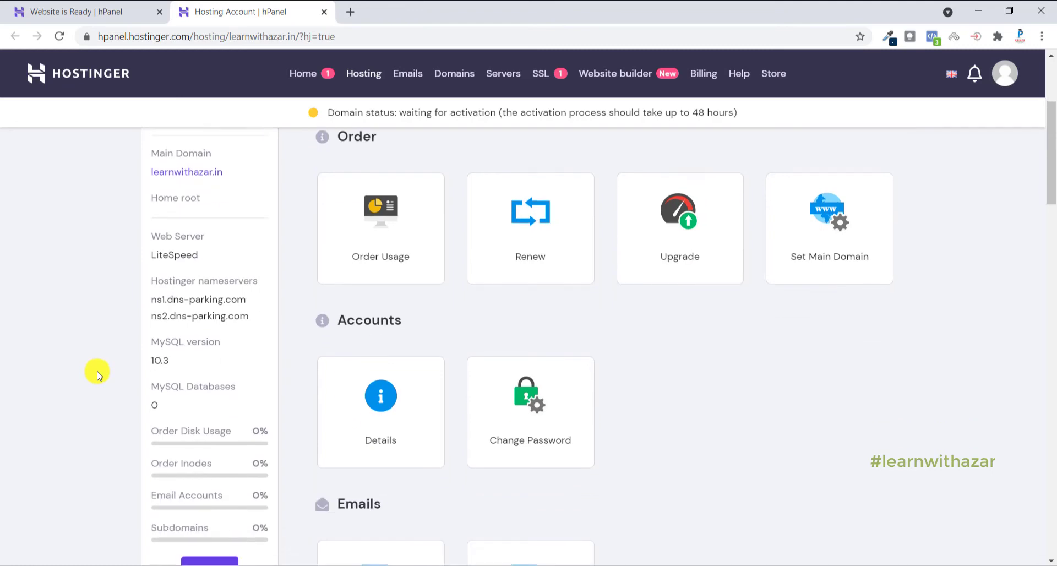
{"action": "scroll", "coordinate": [106, 395], "scroll_direction": "down", "scroll_amount": 2}
{"action": "scroll", "coordinate": [109, 395], "scroll_direction": "down", "scroll_amount": 5}
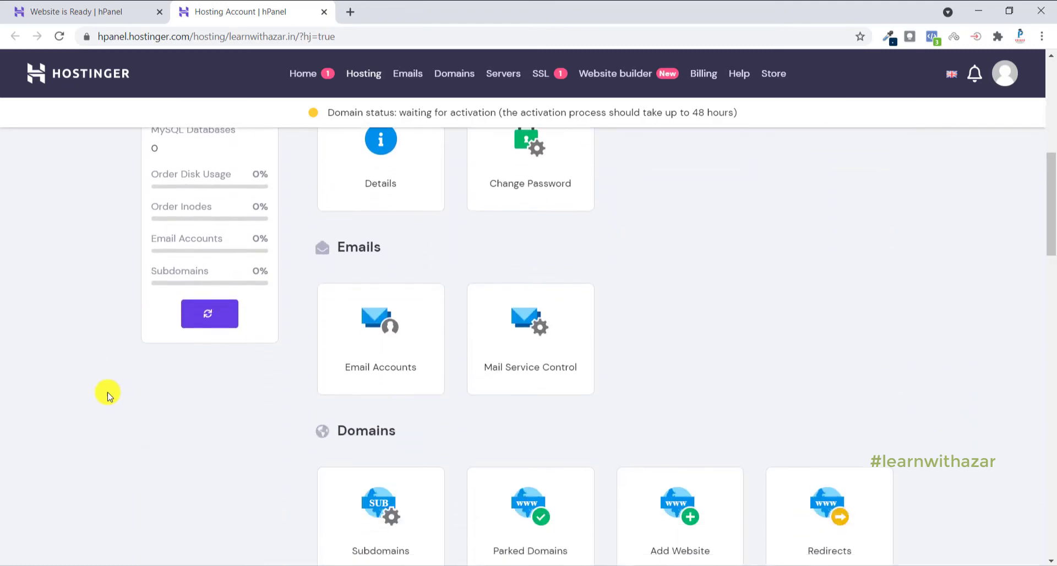
{"action": "scroll", "coordinate": [109, 395], "scroll_direction": "down", "scroll_amount": 7}
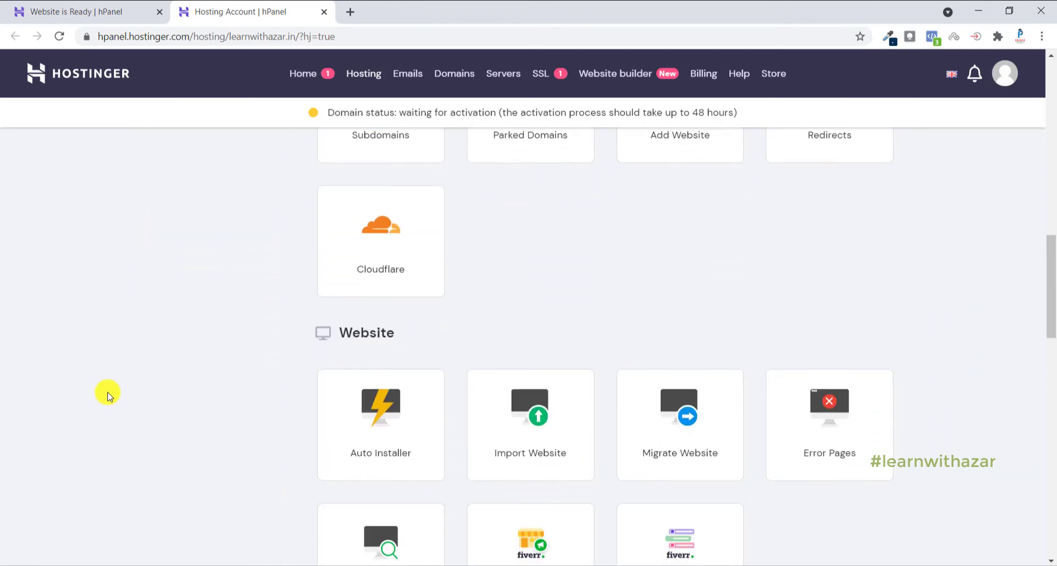
{"action": "scroll", "coordinate": [108, 395], "scroll_direction": "down", "scroll_amount": 2}
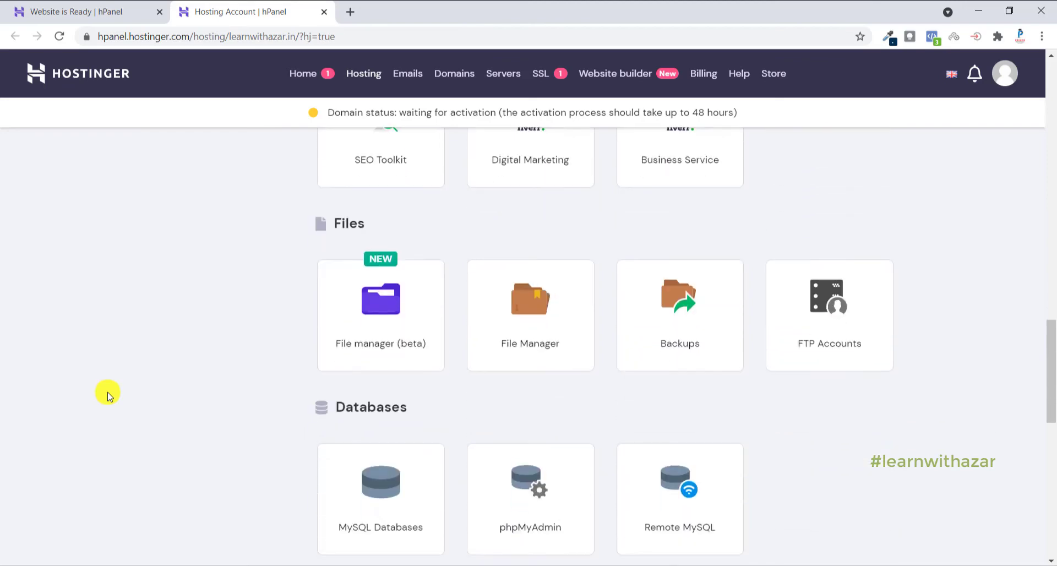
{"action": "scroll", "coordinate": [108, 395], "scroll_direction": "down", "scroll_amount": 6}
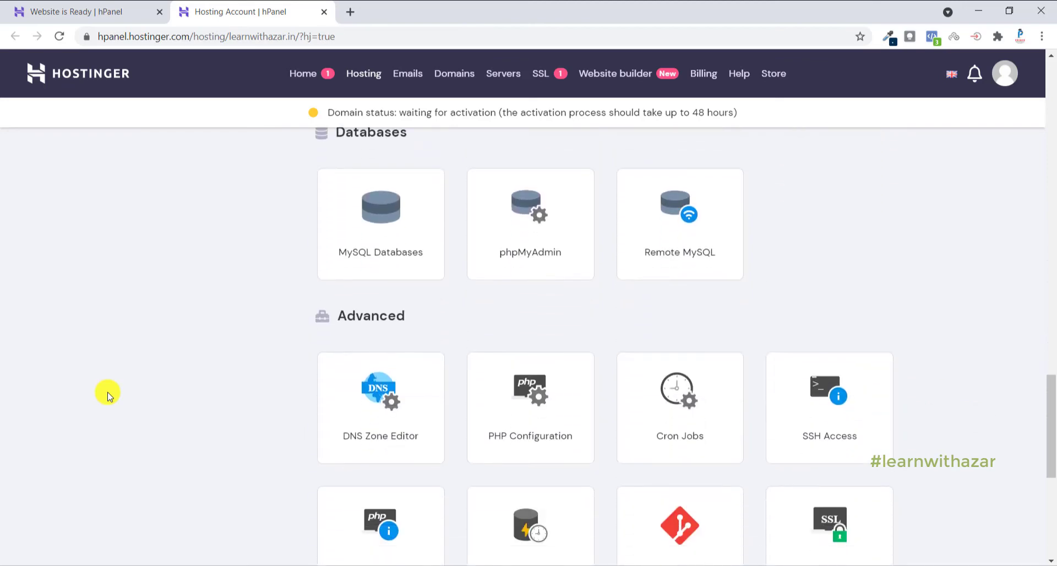
{"action": "scroll", "coordinate": [108, 395], "scroll_direction": "down", "scroll_amount": 3}
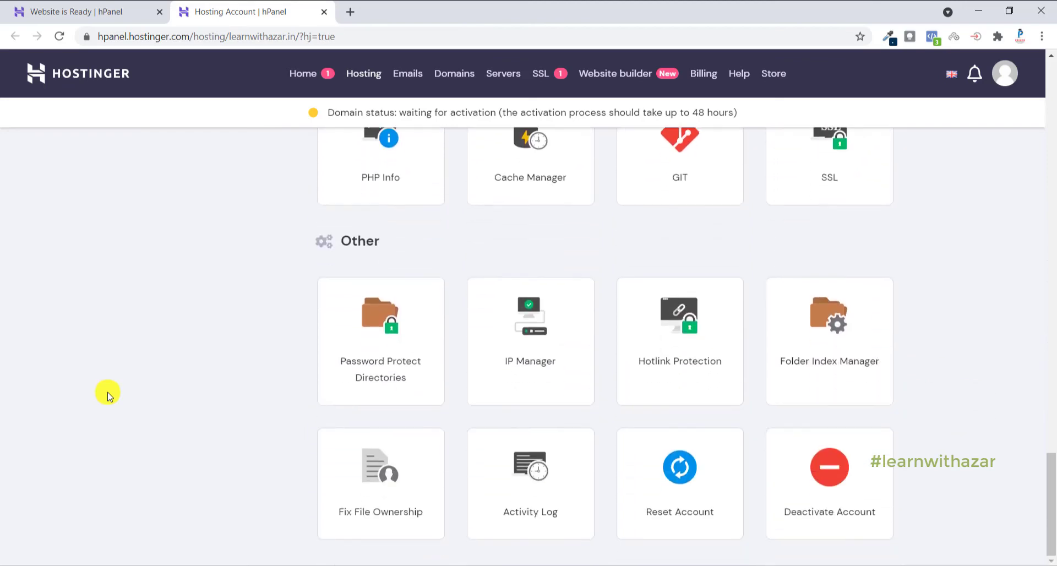
{"action": "scroll", "coordinate": [108, 396], "scroll_direction": "up", "scroll_amount": 18}
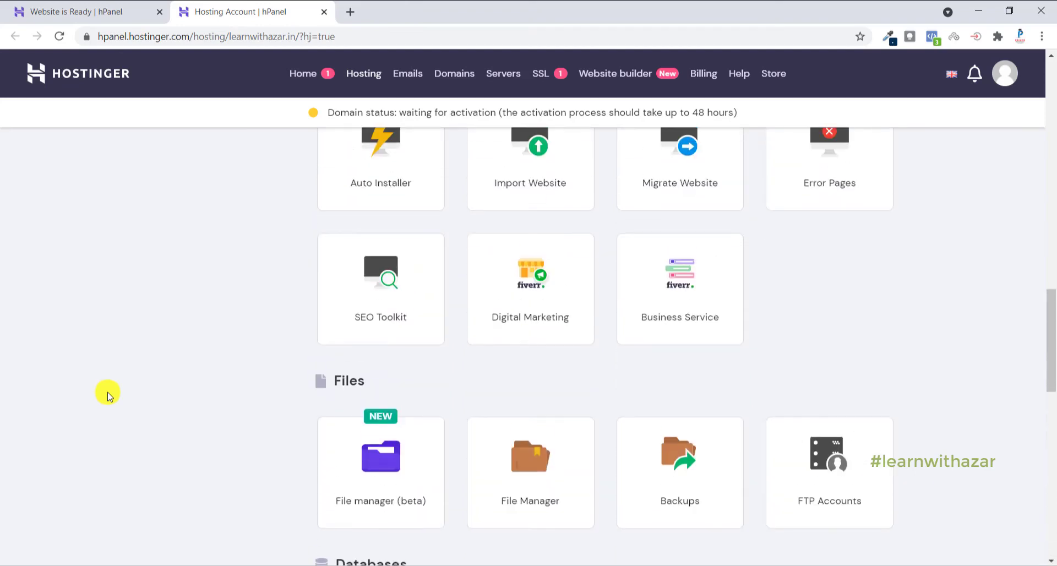
{"action": "scroll", "coordinate": [109, 395], "scroll_direction": "up", "scroll_amount": 14}
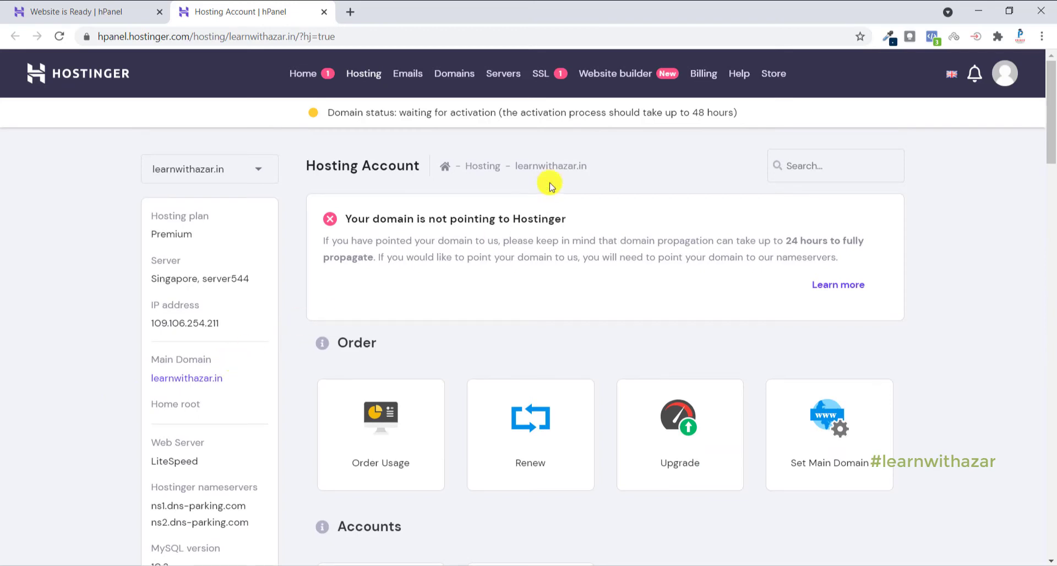
{"action": "left_click", "coordinate": [550, 72]}
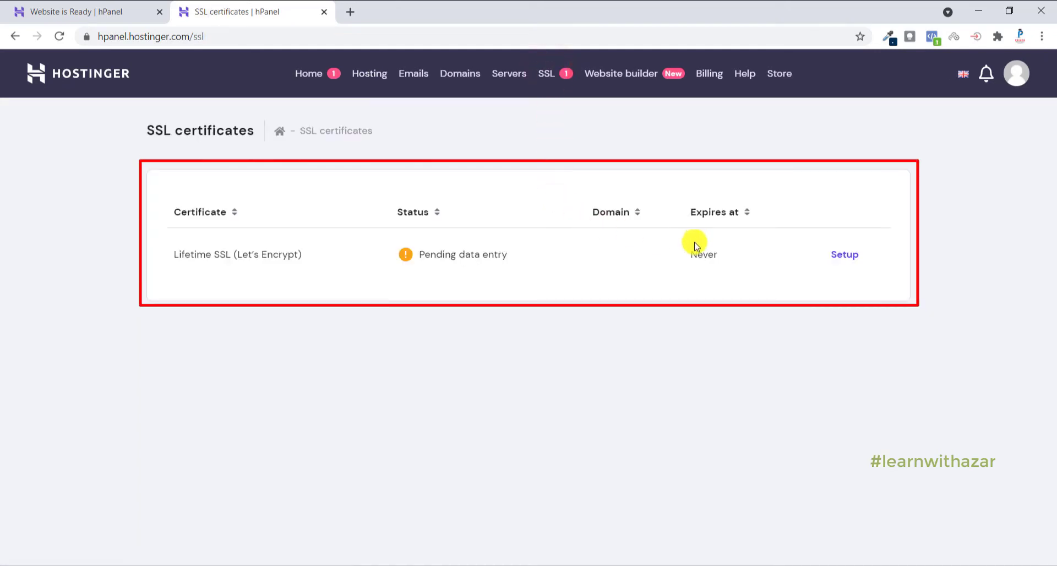
Step: Install the Lifetime SSL on learnwithazar.in, close the auto-install notice, and return Home
{"action": "left_click", "coordinate": [845, 256]}
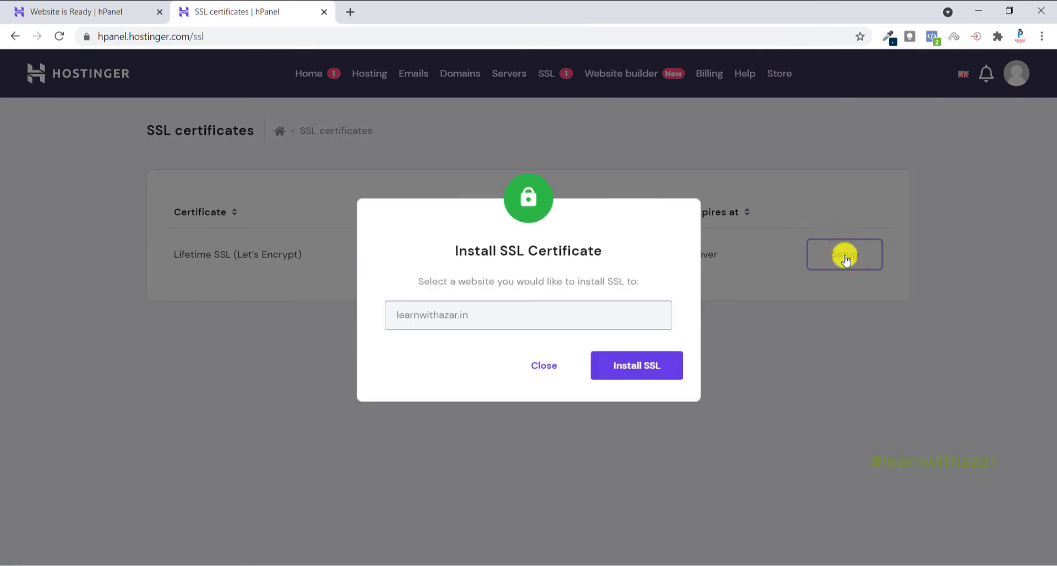
{"action": "left_click", "coordinate": [628, 366]}
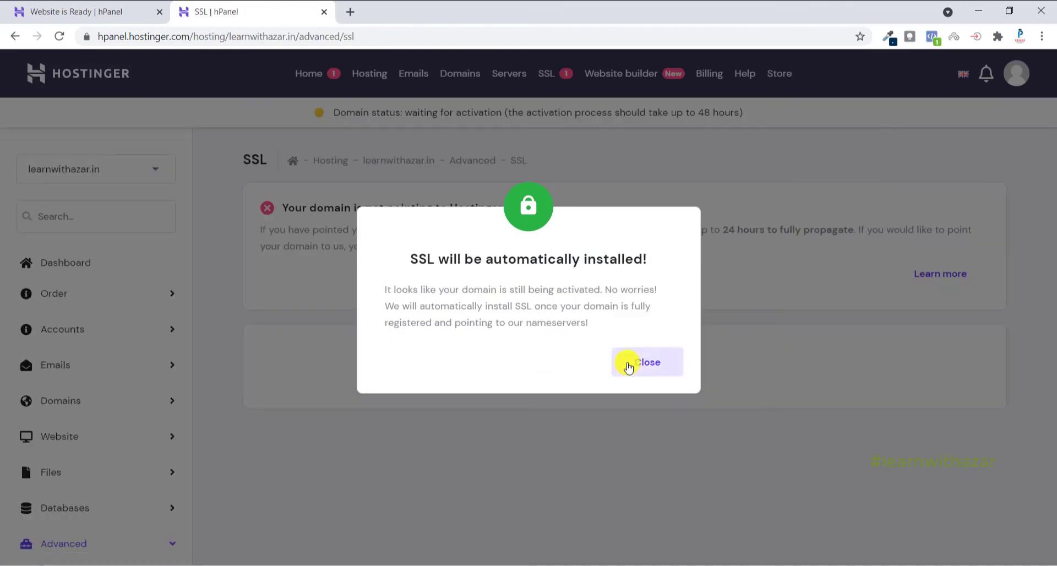
{"action": "left_click", "coordinate": [652, 364]}
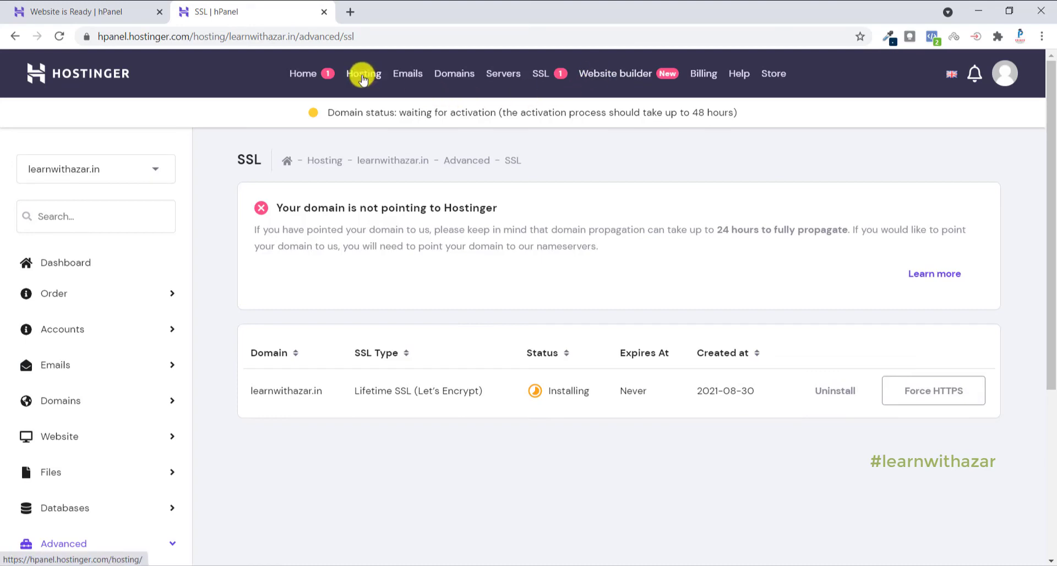
{"action": "left_click", "coordinate": [311, 76]}
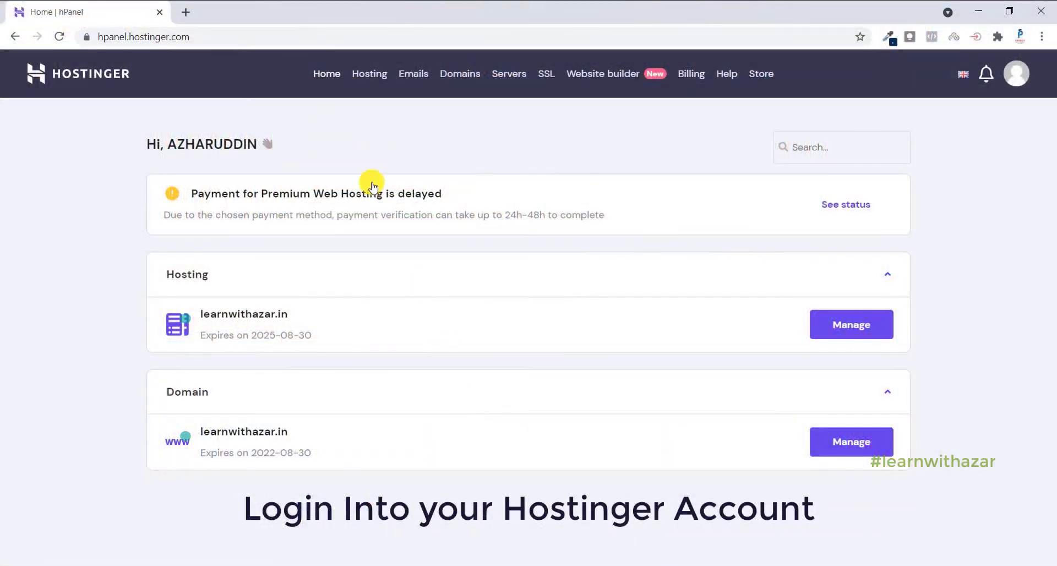
{"action": "left_click", "coordinate": [330, 76]}
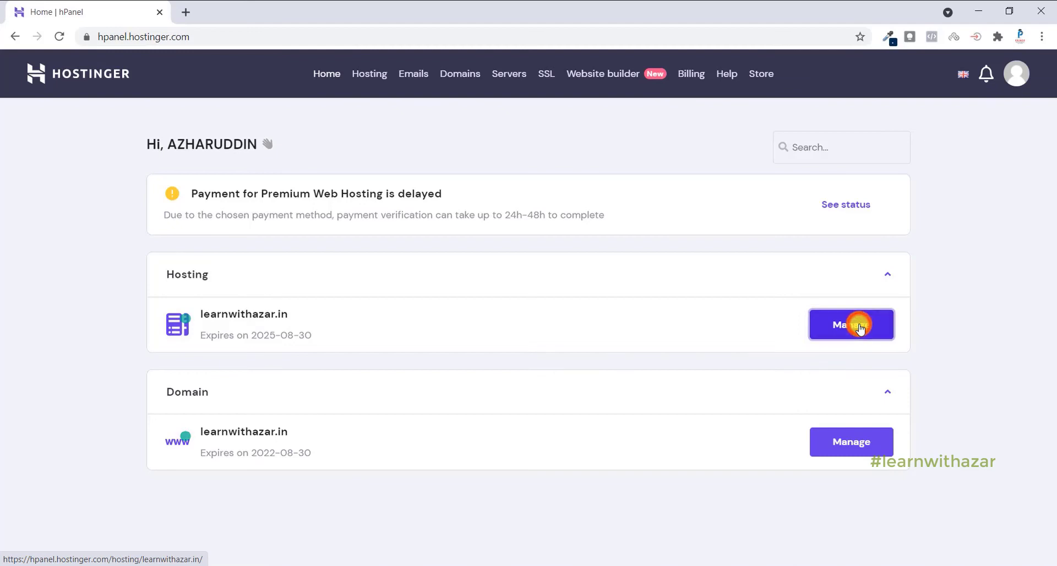
Step: Open the Auto Installer for the learnwithazar.in hosting plan and select WordPress
{"action": "left_click", "coordinate": [860, 327]}
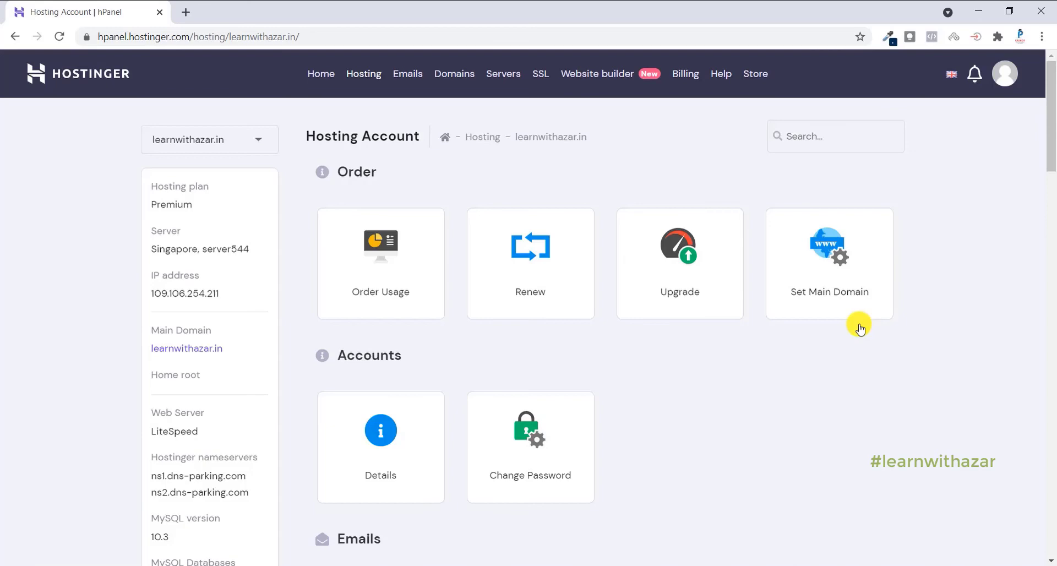
{"action": "scroll", "coordinate": [853, 397], "scroll_direction": "down", "scroll_amount": 10}
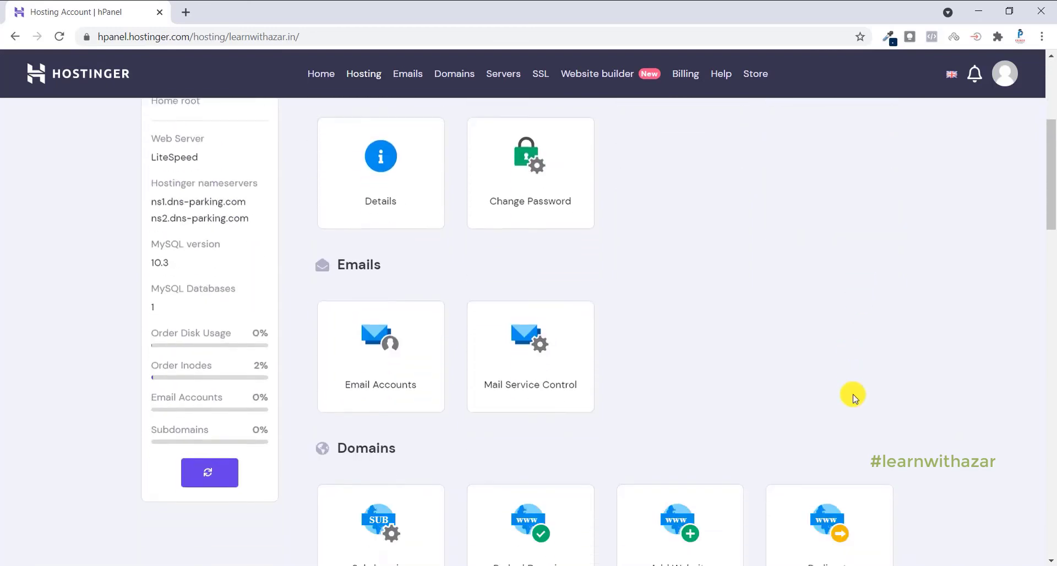
{"action": "scroll", "coordinate": [853, 396], "scroll_direction": "down", "scroll_amount": 4}
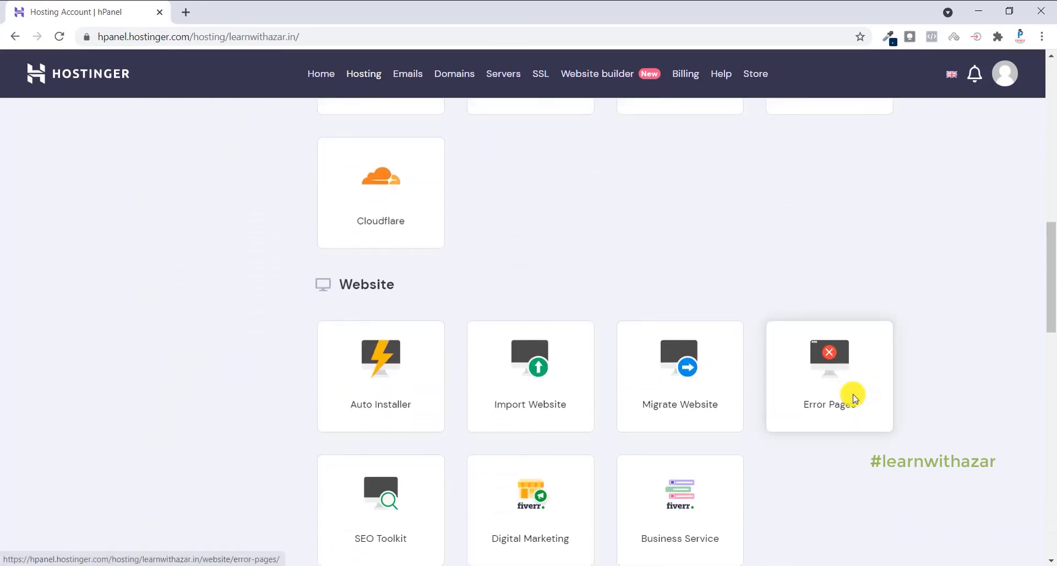
{"action": "scroll", "coordinate": [853, 397], "scroll_direction": "down", "scroll_amount": 1}
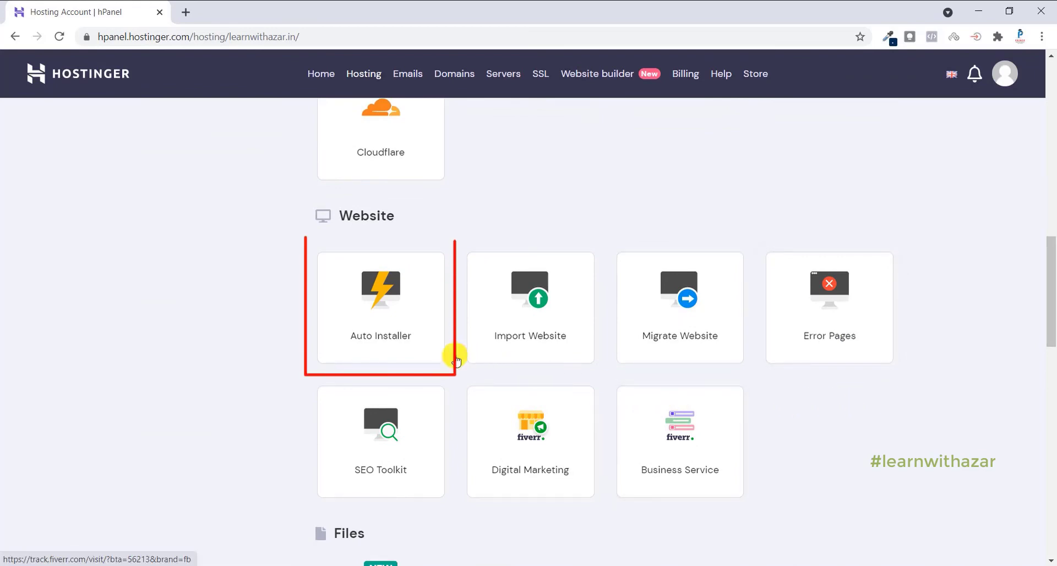
{"action": "left_click", "coordinate": [374, 338]}
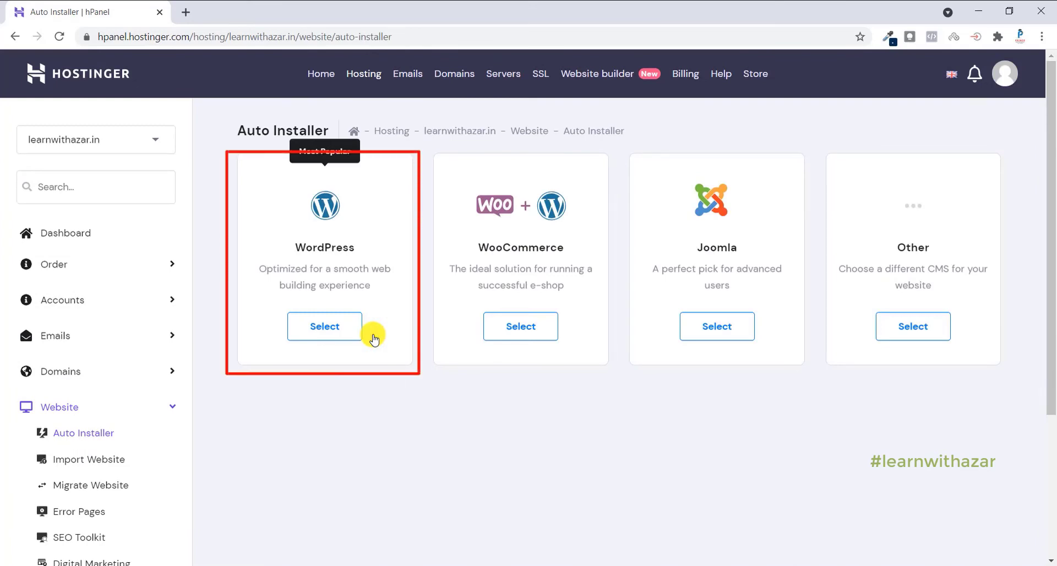
{"action": "left_click", "coordinate": [324, 330]}
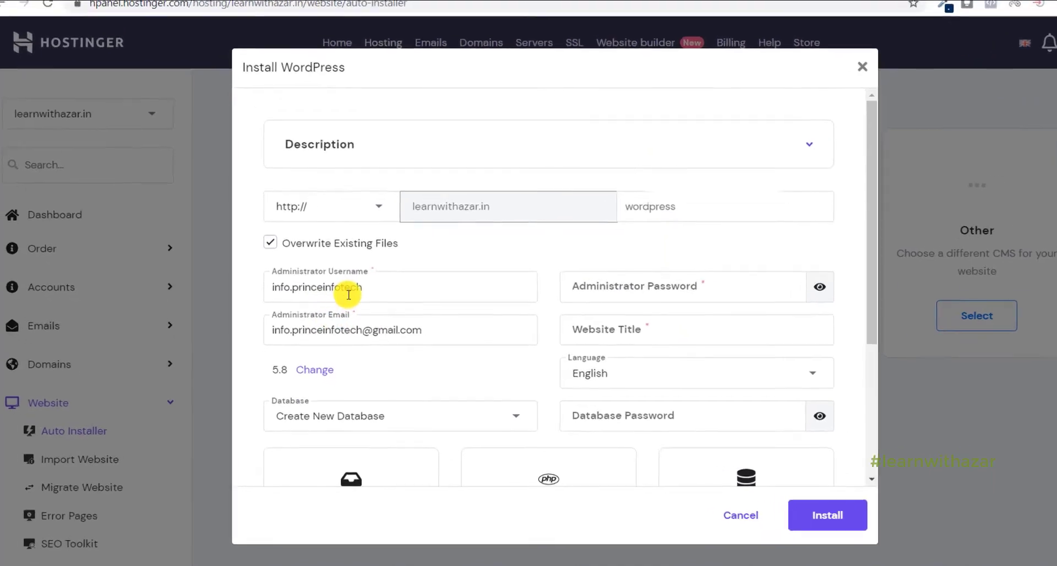
Step: Set the WordPress administrator username to admin and enter the administrator password
{"action": "left_click", "coordinate": [503, 196]}
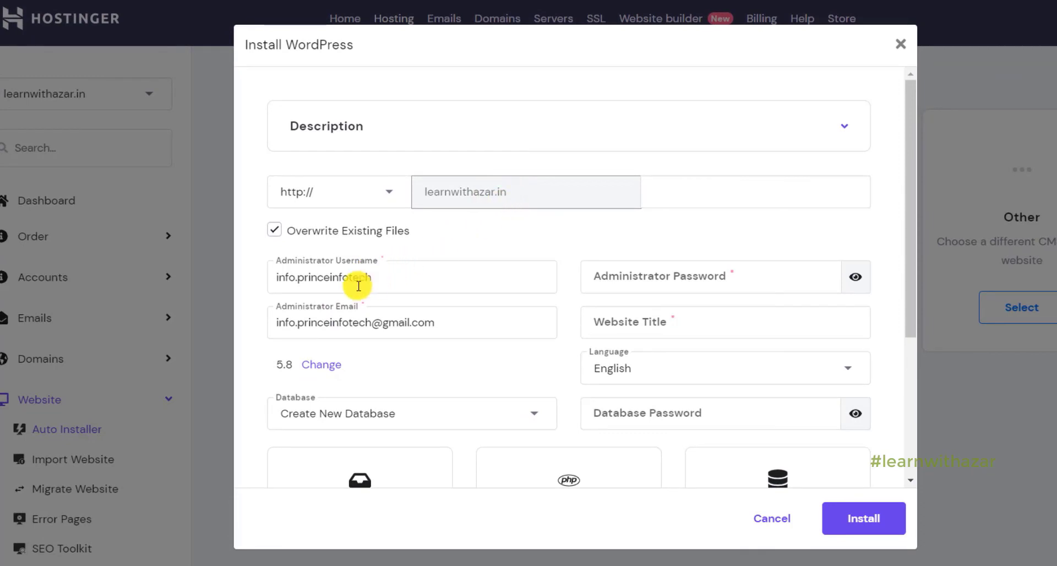
{"action": "double_click", "coordinate": [323, 277]}
{"action": "type", "text": "AD"}
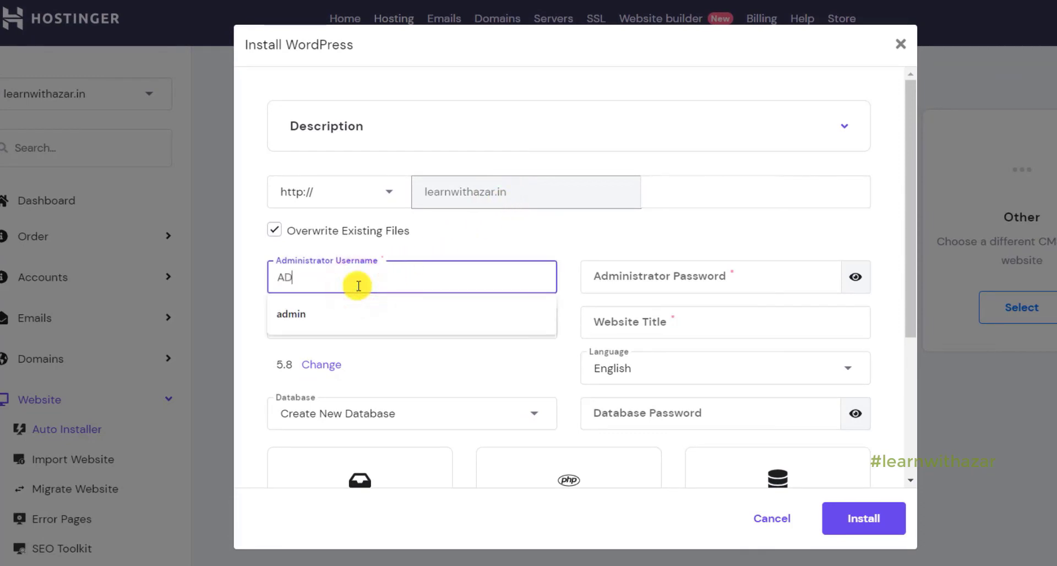
{"action": "key", "text": "BackSpace"}
{"action": "type", "text": "admin"}
{"action": "left_click", "coordinate": [676, 277]}
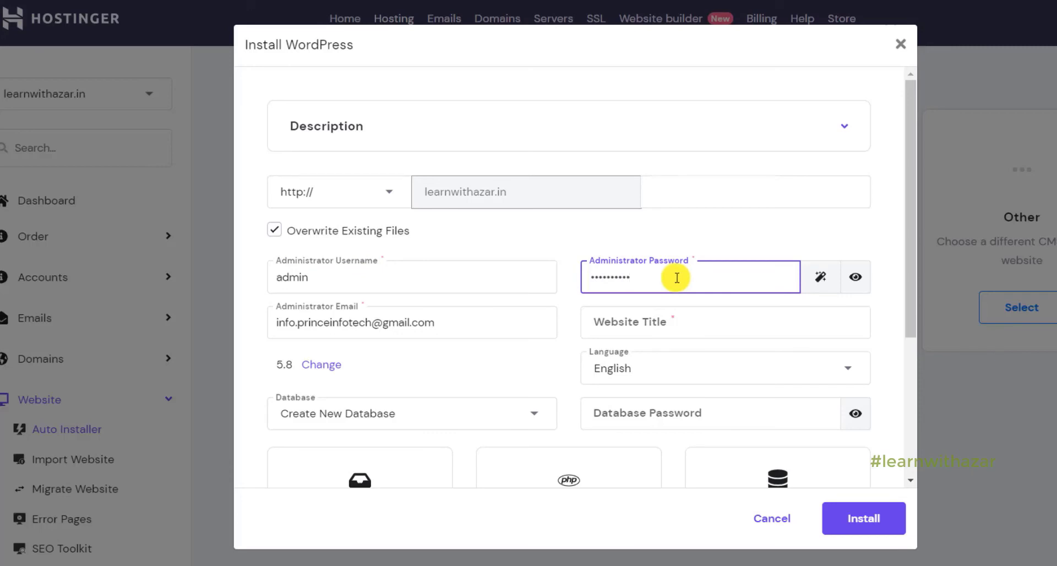
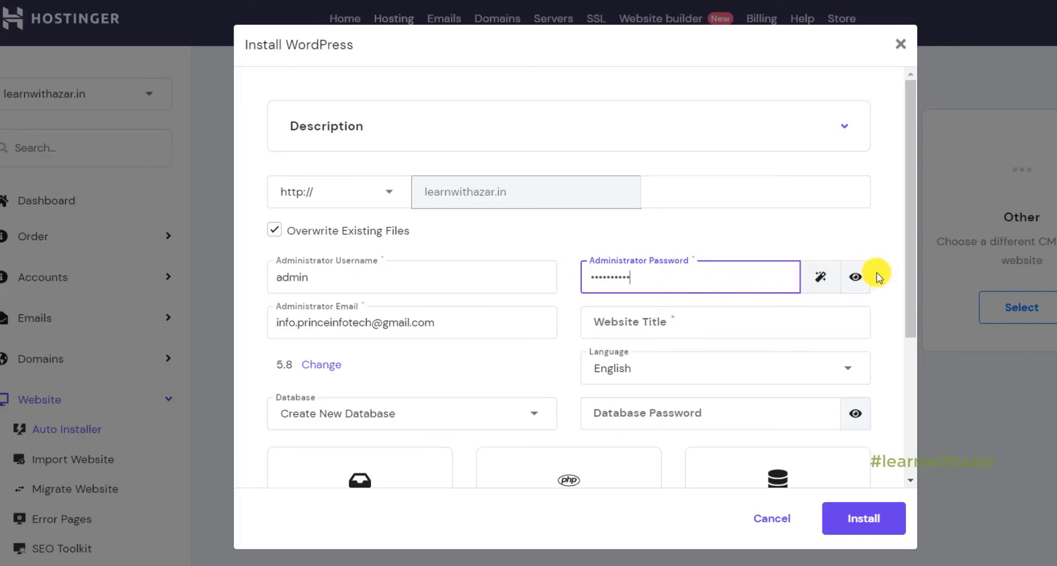
{"action": "left_click", "coordinate": [856, 277]}
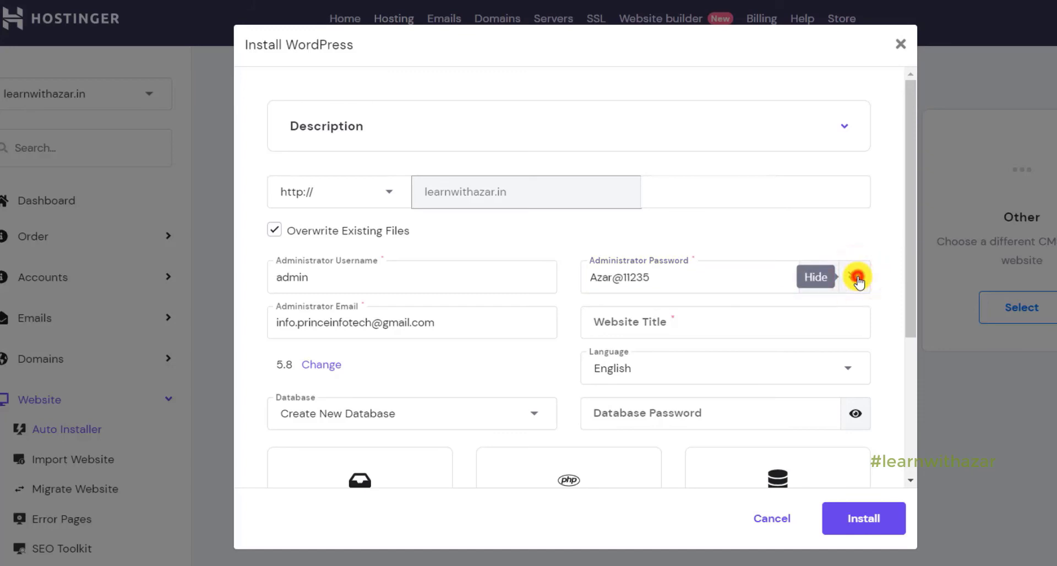
{"action": "left_click", "coordinate": [856, 277]}
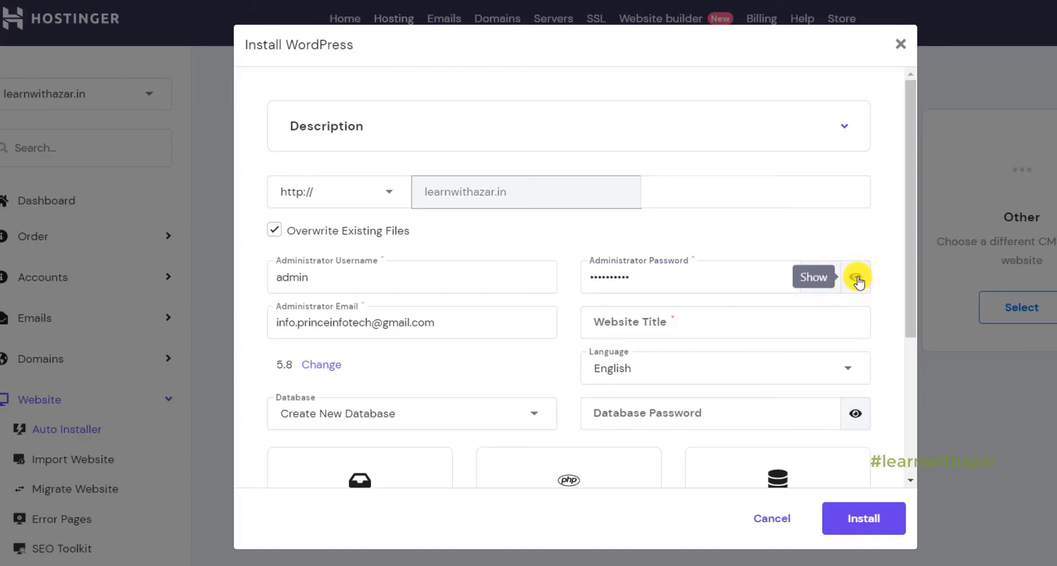
Step: Title the site 'Learn With Azar', create a new database with a password, and install
{"action": "left_click", "coordinate": [710, 320]}
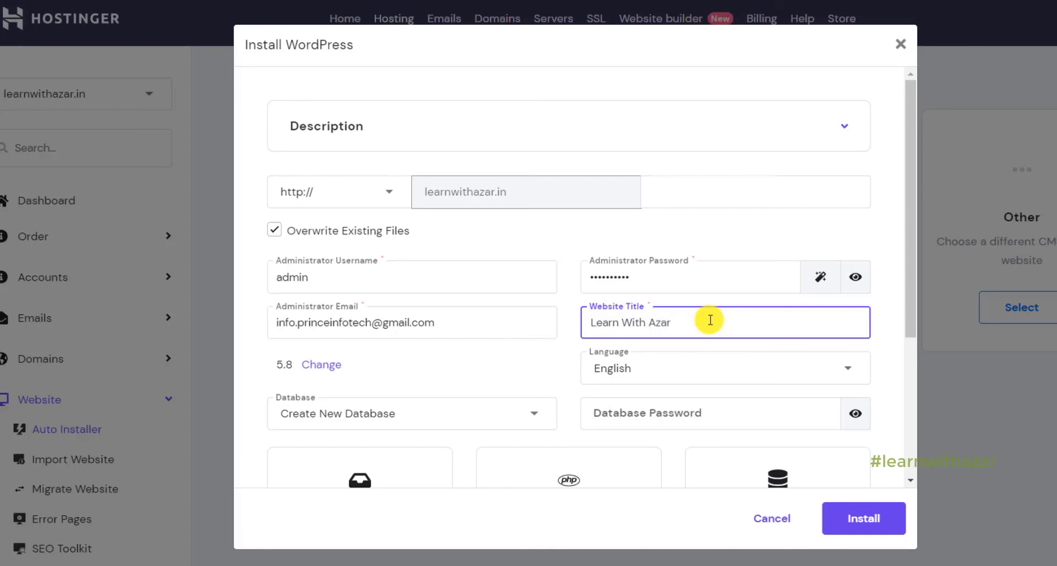
{"action": "left_click", "coordinate": [518, 420]}
{"action": "scroll", "coordinate": [517, 419], "scroll_direction": "down", "scroll_amount": 2}
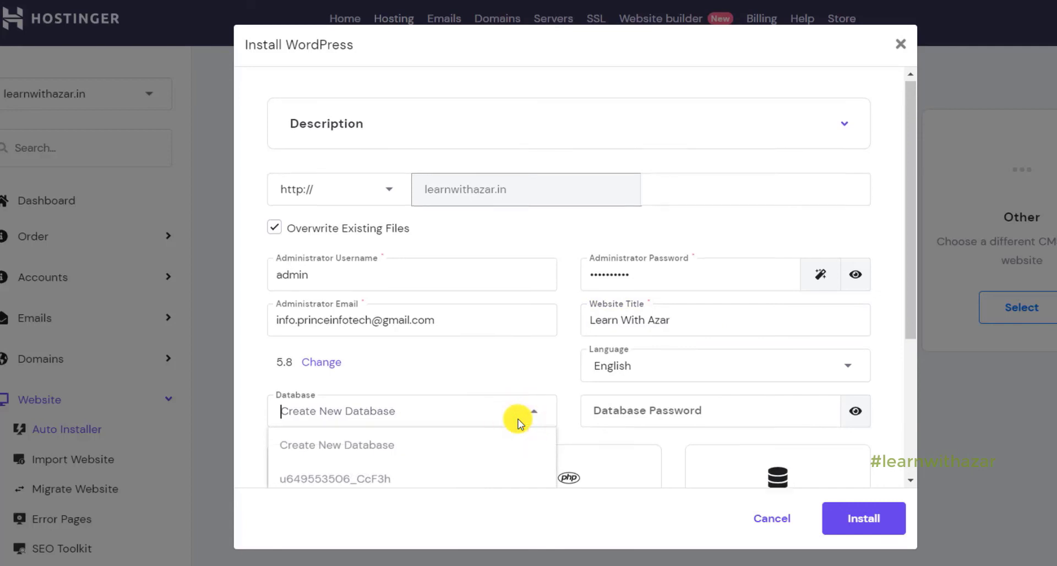
{"action": "left_click", "coordinate": [644, 336]}
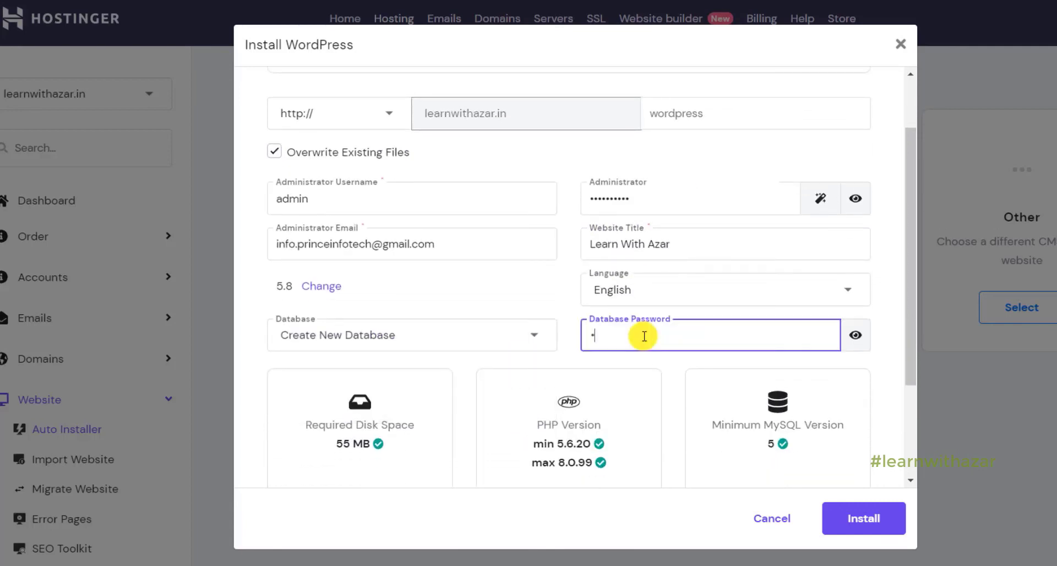
{"action": "type", "text": "•••••••"}
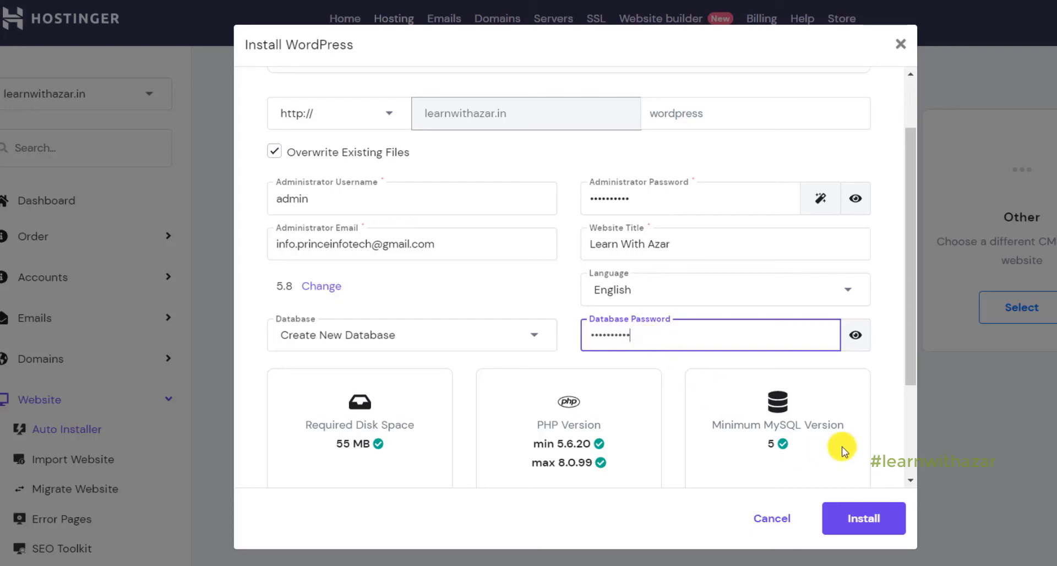
{"action": "scroll", "coordinate": [839, 449], "scroll_direction": "down", "scroll_amount": 3}
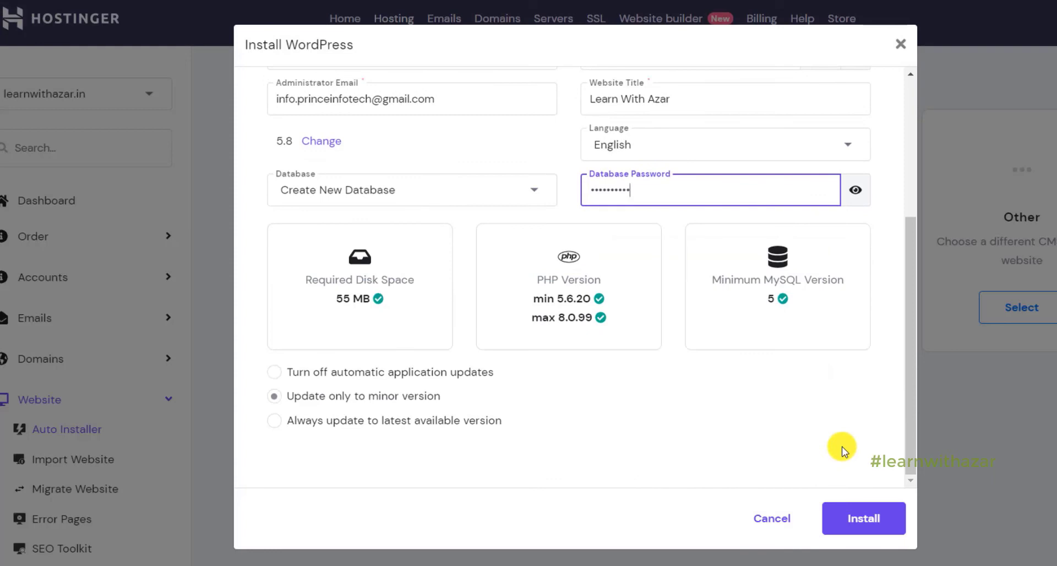
{"action": "left_click", "coordinate": [875, 519]}
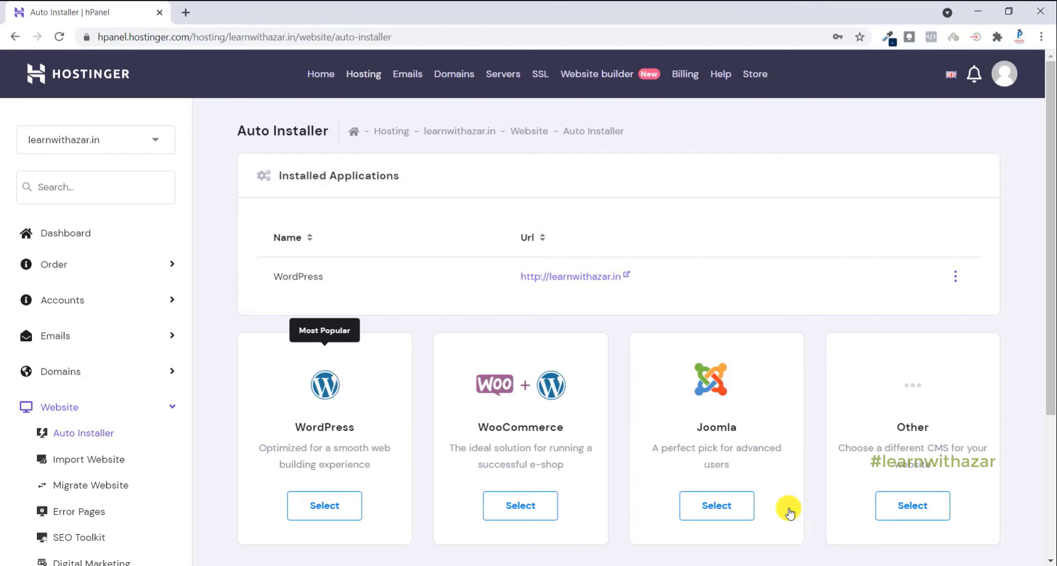
Step: Open the installed learnwithazar.in site and load its /wp-admin login page
{"action": "left_click", "coordinate": [588, 277]}
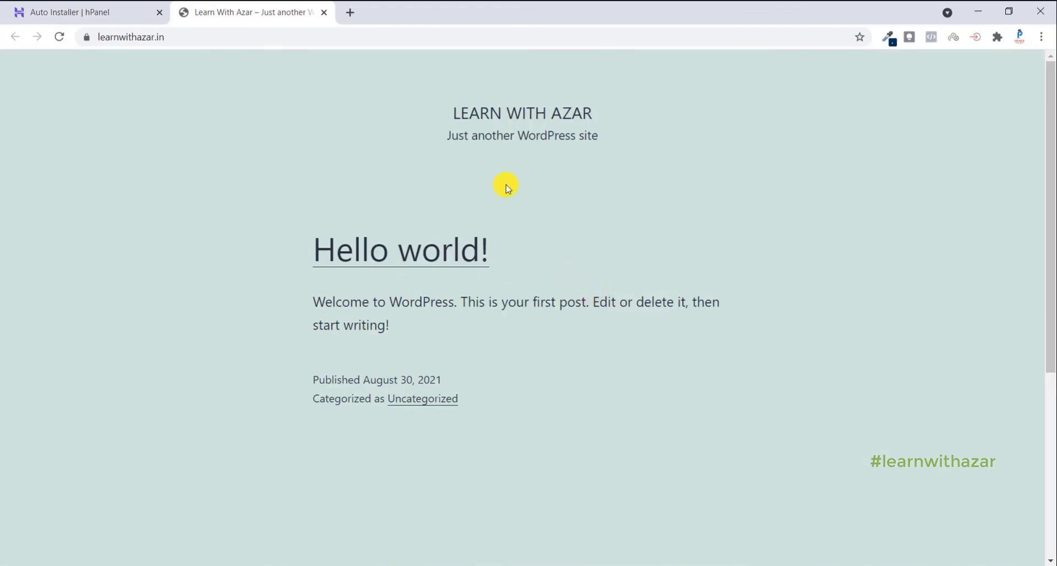
{"action": "left_click", "coordinate": [454, 39]}
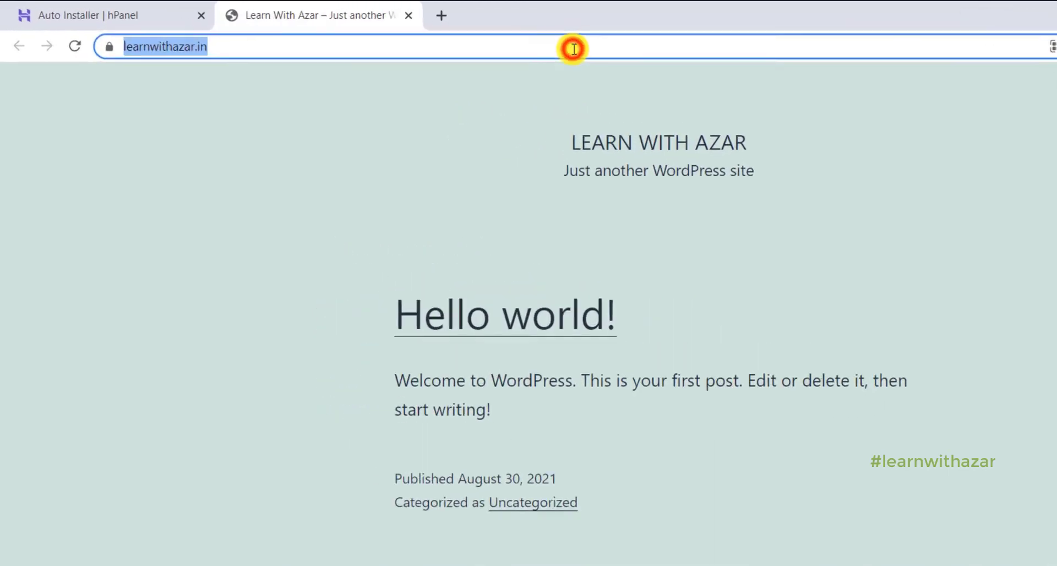
{"action": "left_click", "coordinate": [455, 39]}
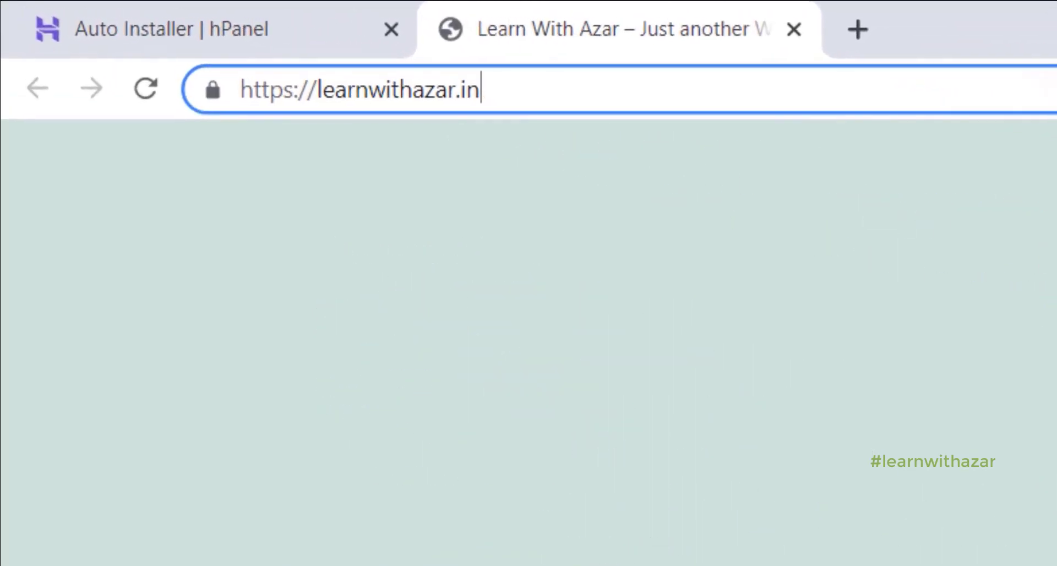
{"action": "type", "text": "/w"}
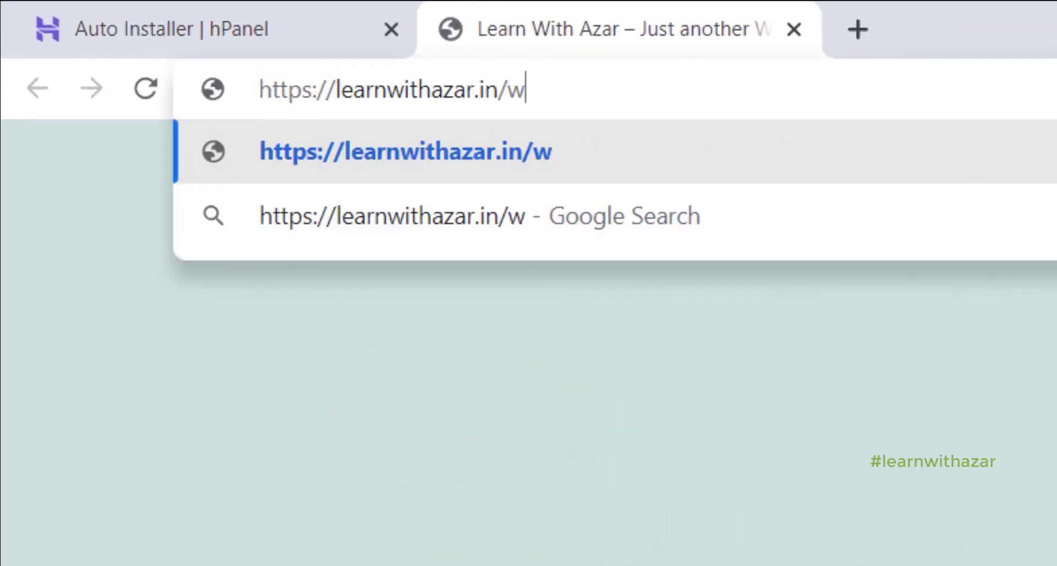
{"action": "type", "text": "p"}
{"action": "type", "text": "-admin"}
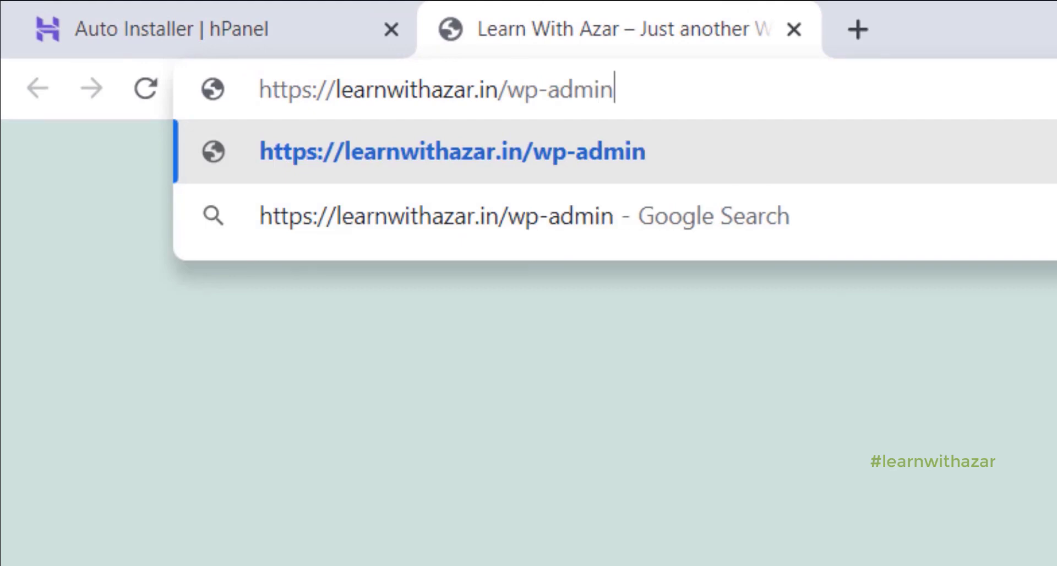
{"action": "key", "text": "Return"}
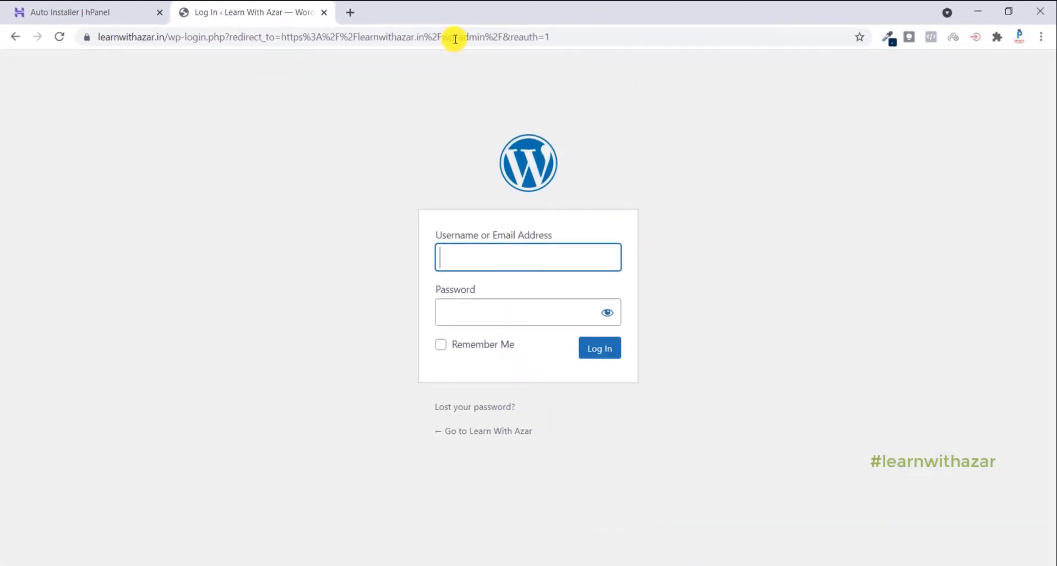
Step: Log in to wp-admin with username admin and the admin password
{"action": "type", "text": "admin"}
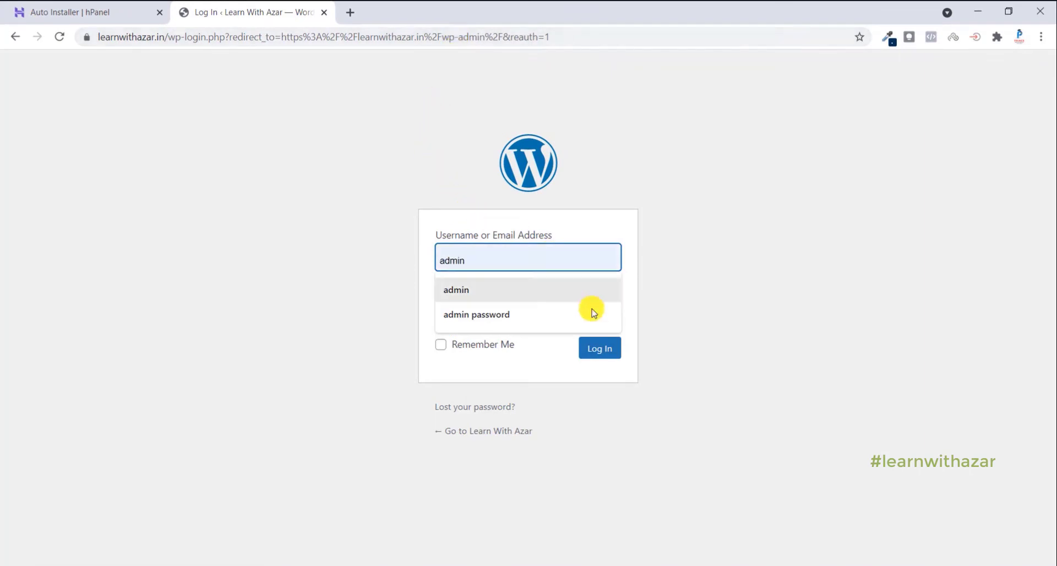
{"action": "left_click", "coordinate": [631, 319]}
{"action": "left_click", "coordinate": [534, 310]}
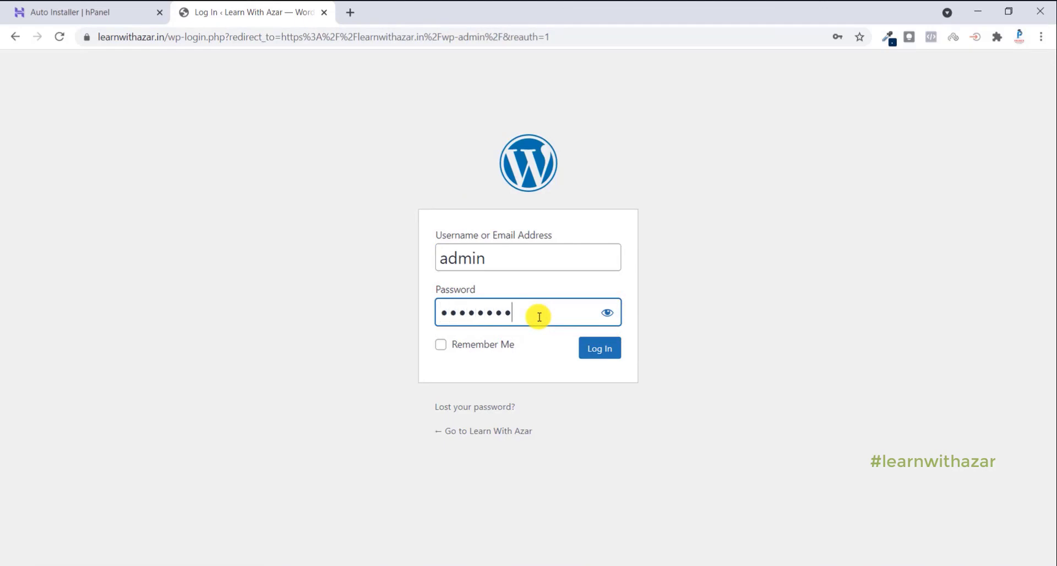
{"action": "left_click", "coordinate": [594, 352]}
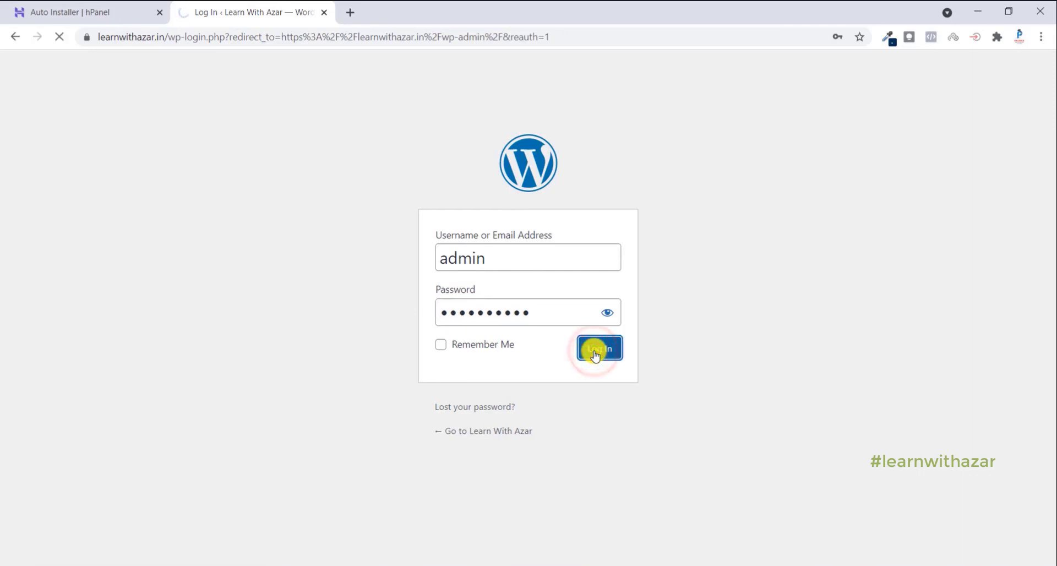